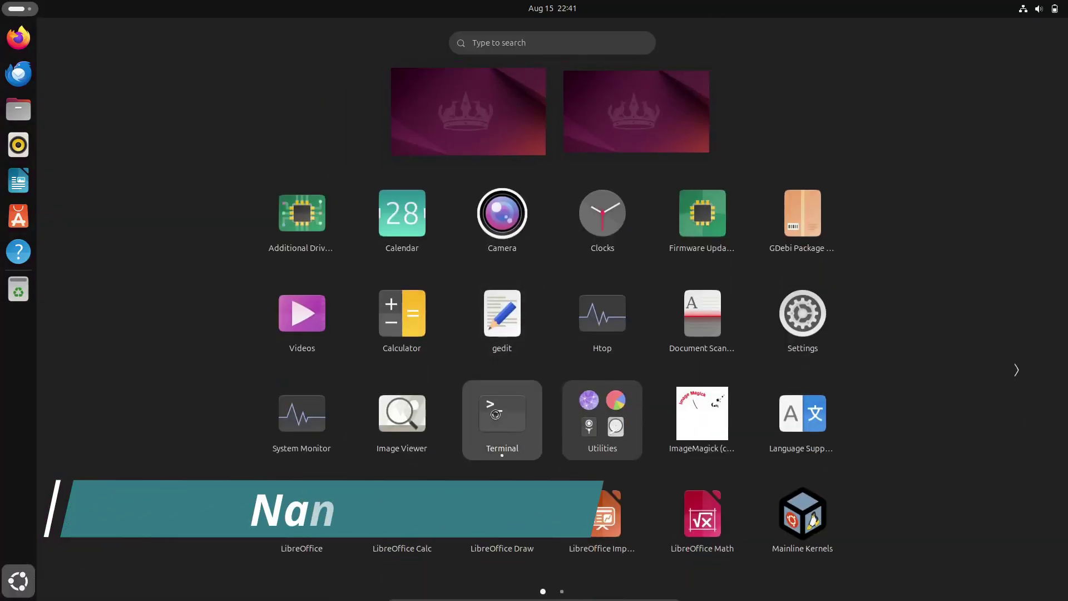
Step: Launch nano from a terminal and page through its Ctrl+G help text
click(503, 451)
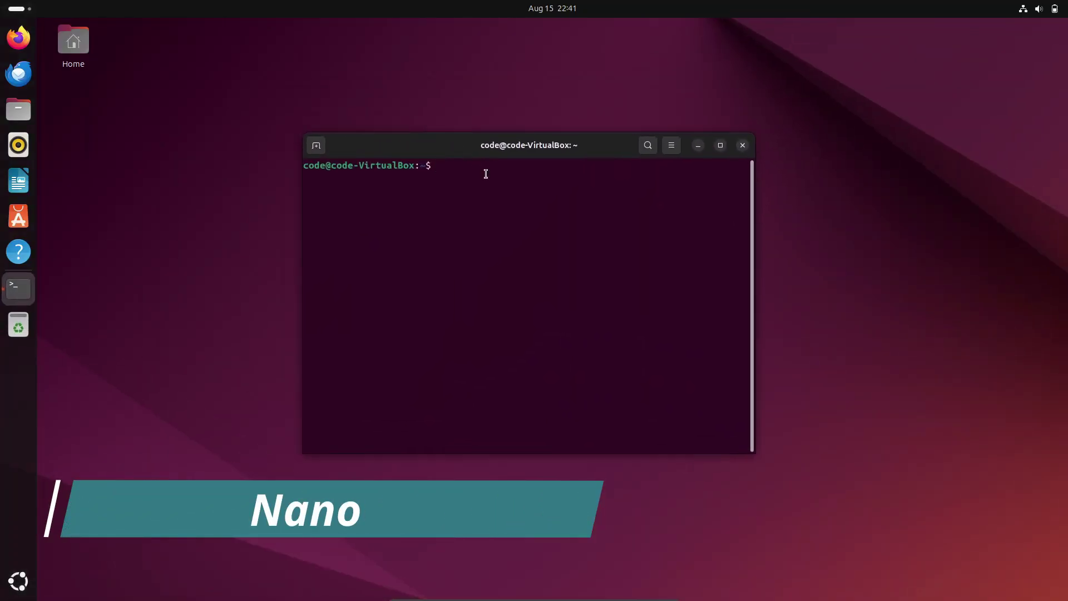
text(ano)
key(Return)
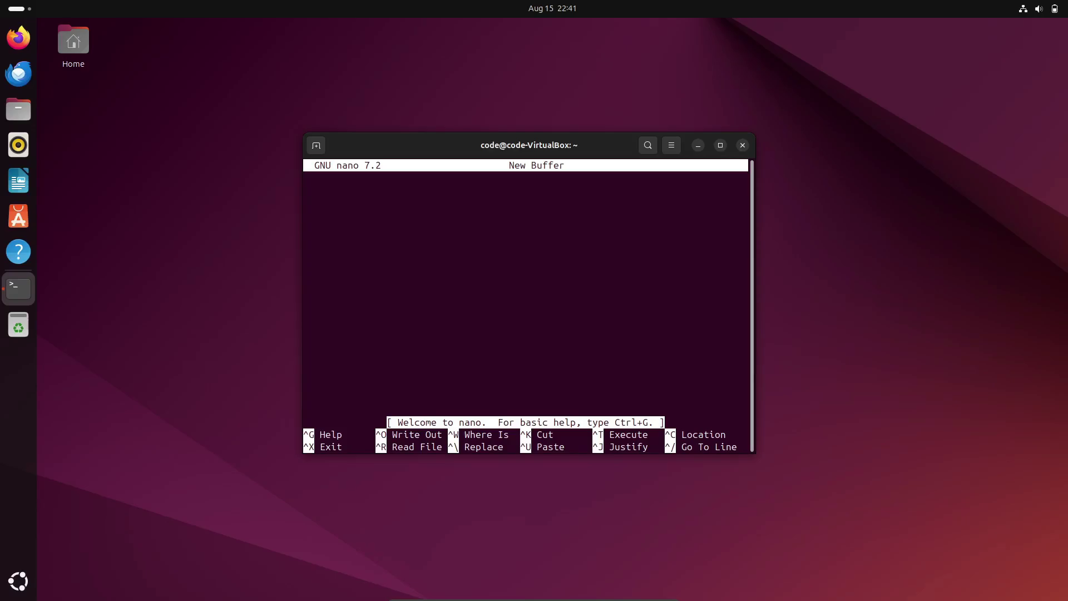
key(ctrl+g)
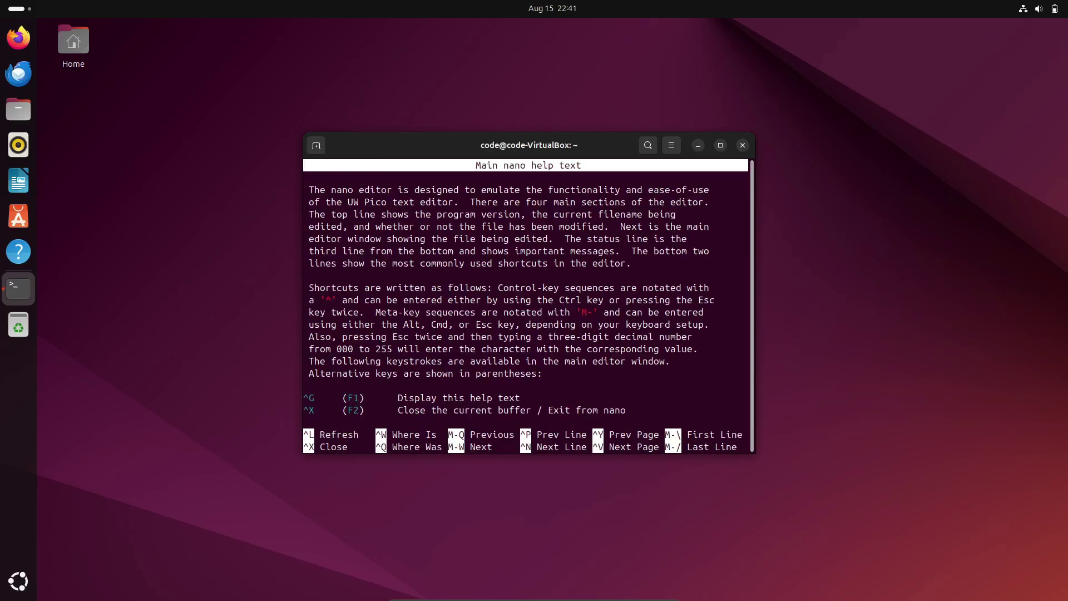
key(Down)
key(Down)
key(Down)
key(Down)
key(Down)
key(Down)
key(Down)
key(Down)
key(Down)
key(Down)
key(Down)
key(Down)
key(Down)
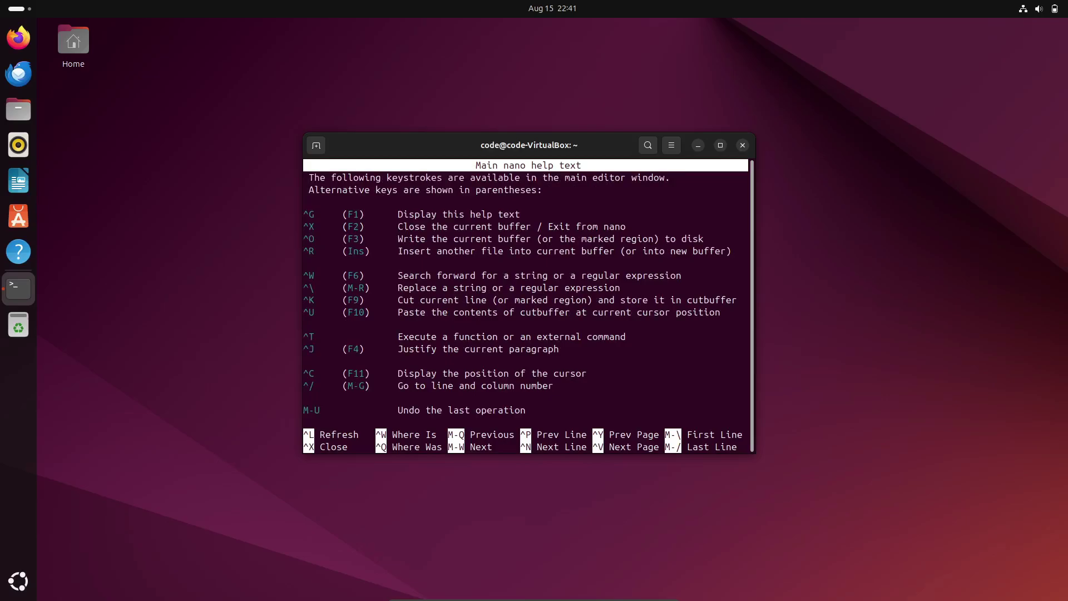
key(Down)
key(Down)
key(Down)
key(Down)
key(Down)
key(Down)
key(Down)
key(Down)
key(Down)
key(Down)
key(Down)
key(Down)
key(Down)
key(Down)
key(Down)
key(Down)
key(Down)
key(Down)
key(Down)
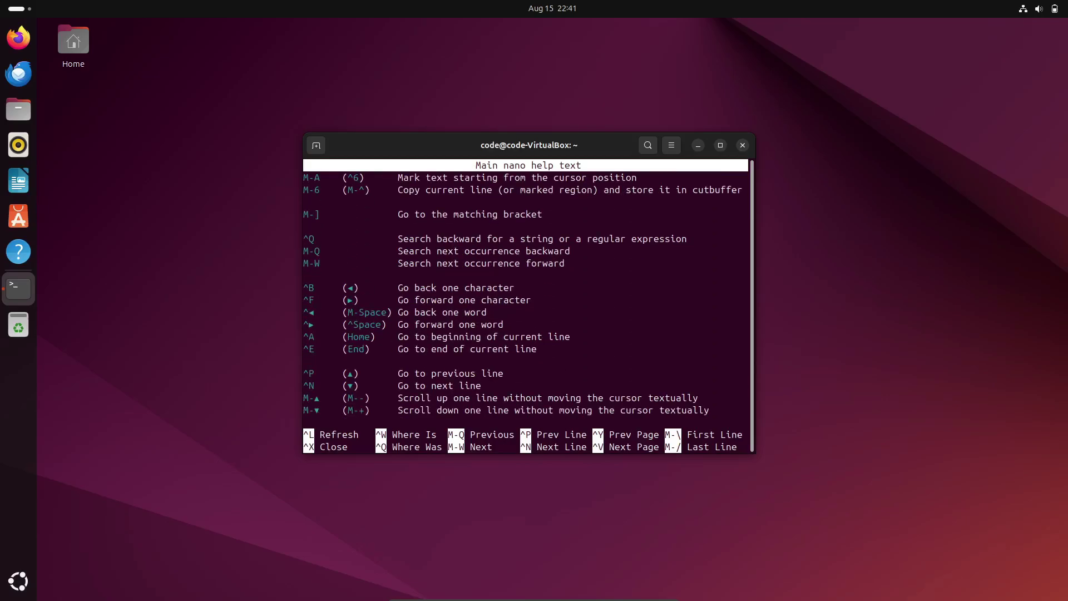
key(Down)
key(Down)
key(Down)
key(Down)
key(Down)
key(Down)
key(Down)
key(Down)
key(Down)
key(Down)
key(Down)
key(Down)
key(Down)
key(Down)
key(Down)
key(Down)
key(Down)
key(Down)
key(Down)
key(Down)
key(Down)
key(Down)
key(Down)
key(Down)
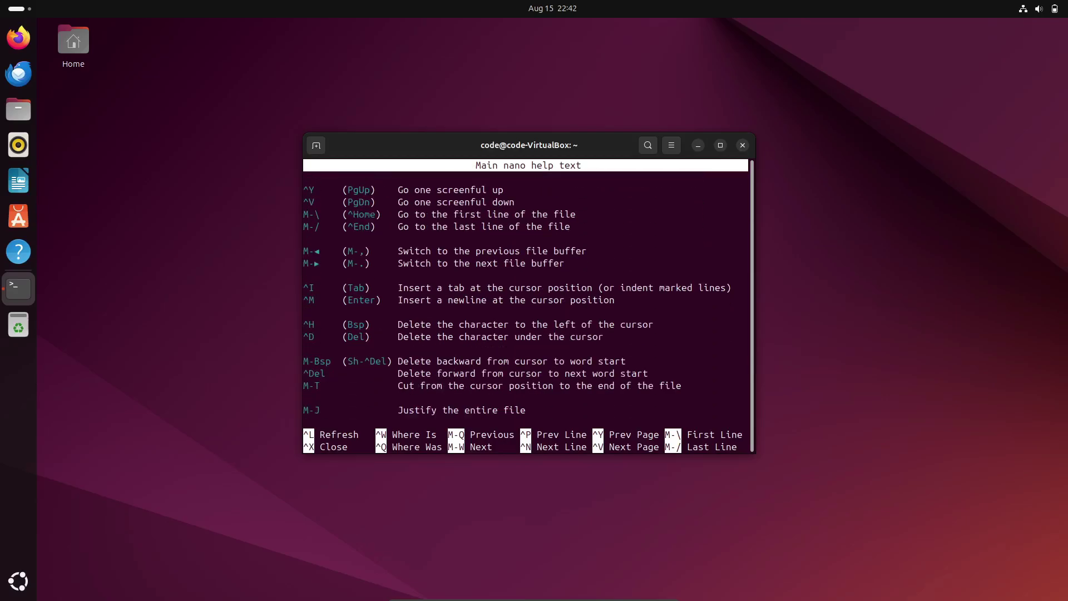
key(Down)
key(Down)
key(Down)
key(Down)
key(Down)
key(Down)
key(Page_Up)
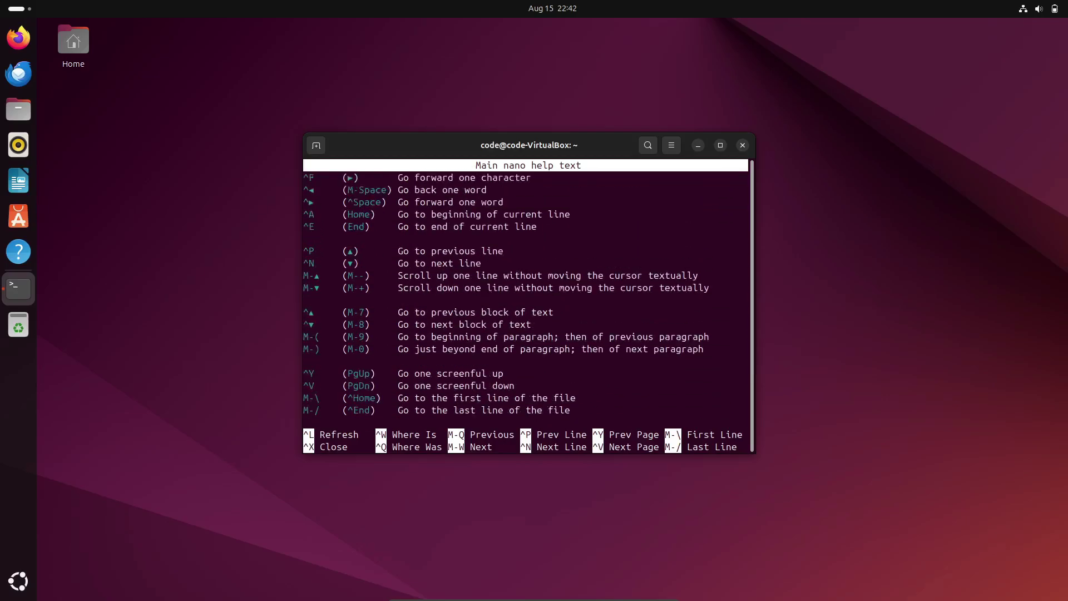
key(Page_Up)
key(Page_Up)
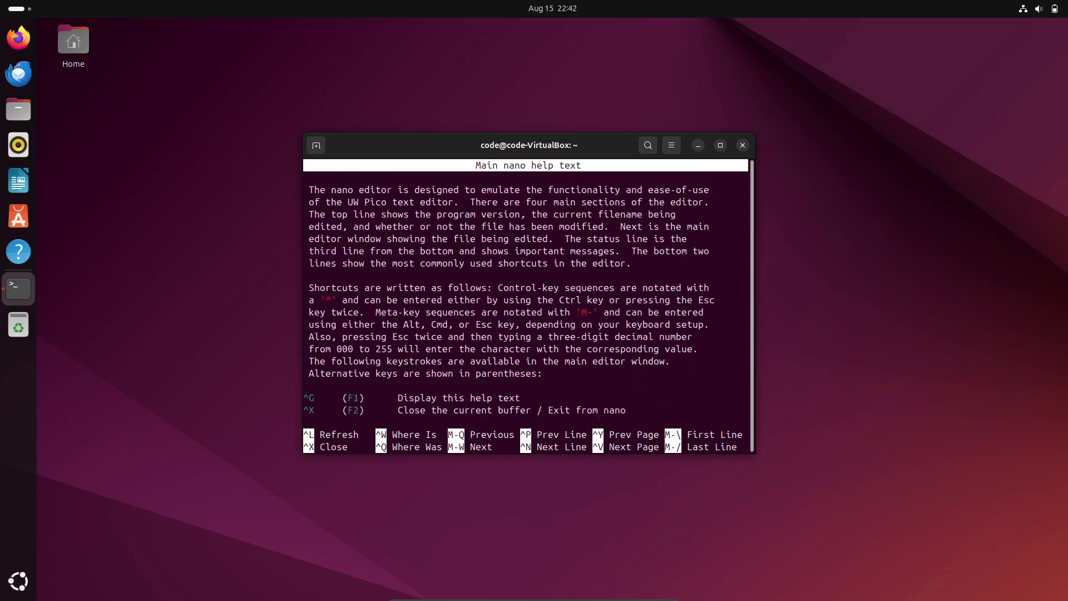
Step: Leave the help, try the execute-command and insert-file prompts, cancel, and exit nano
key(ctrl+x)
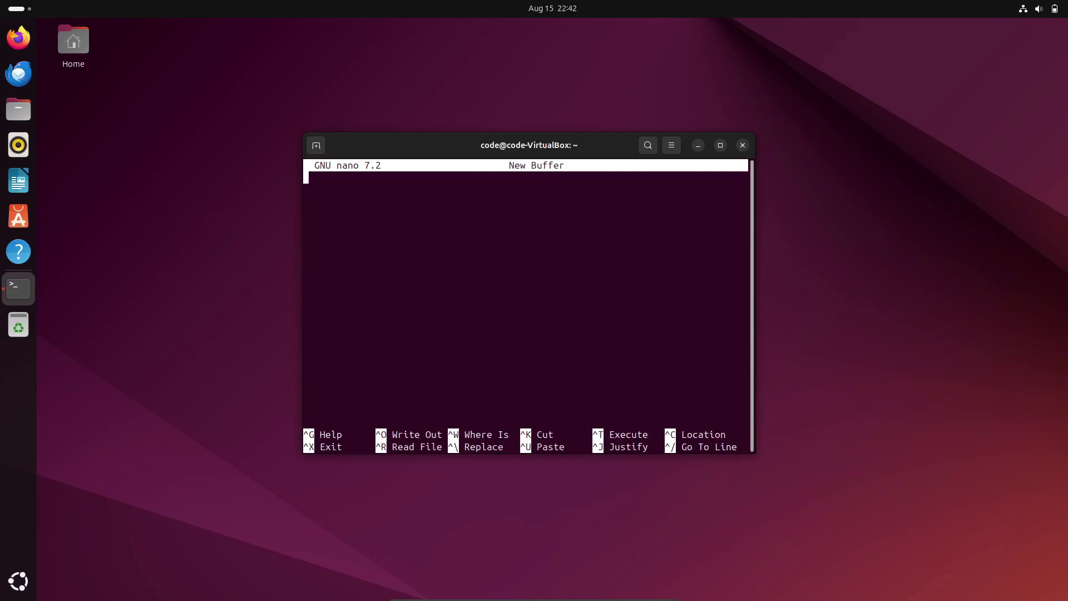
key(ctrl+t)
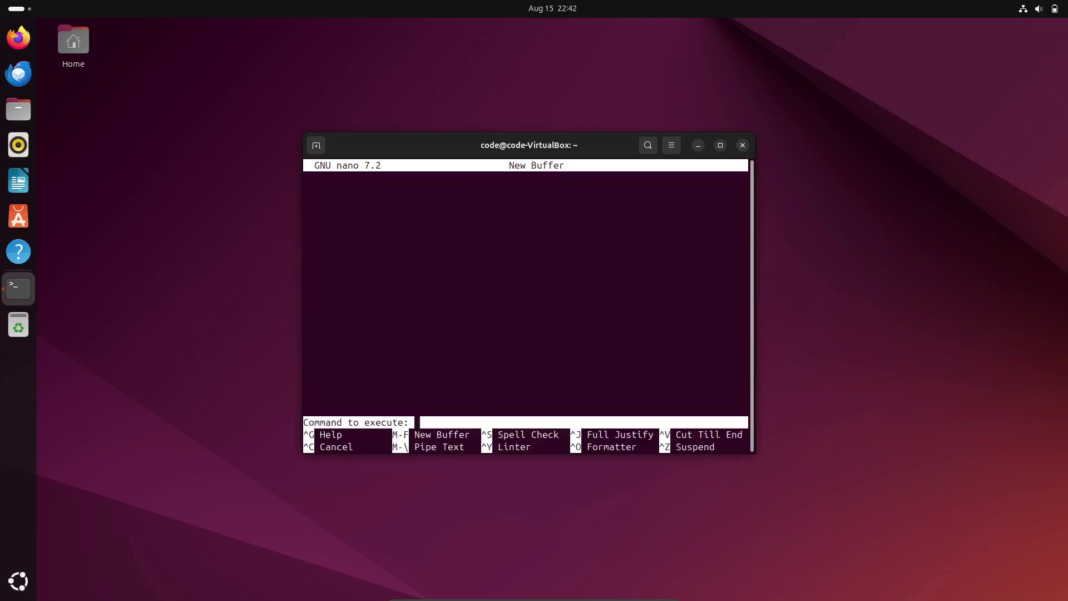
key(ctrl+x)
key(ctrl+c)
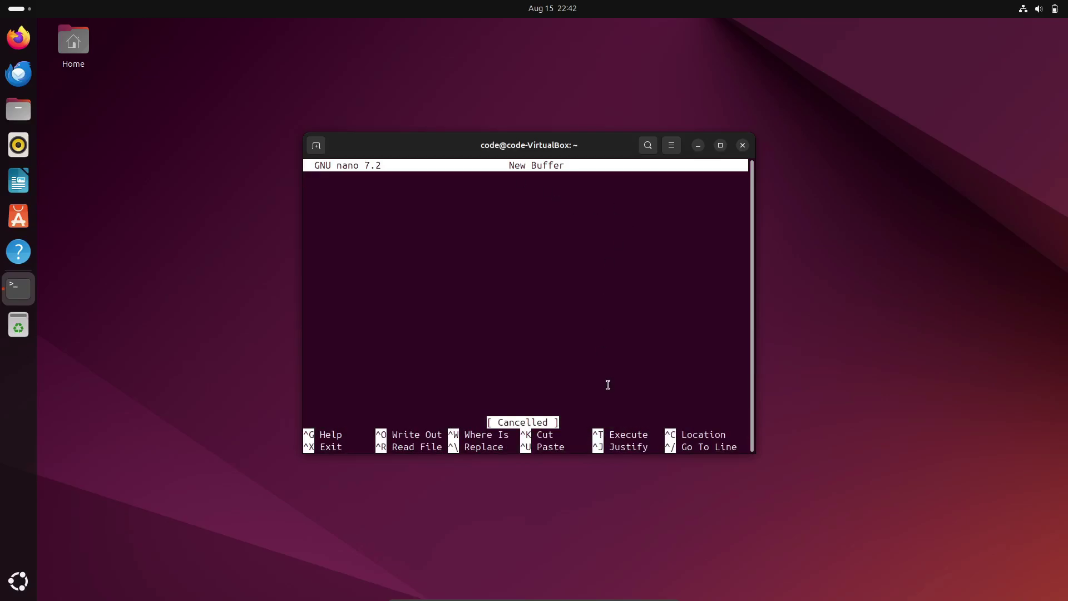
key(ctrl+x)
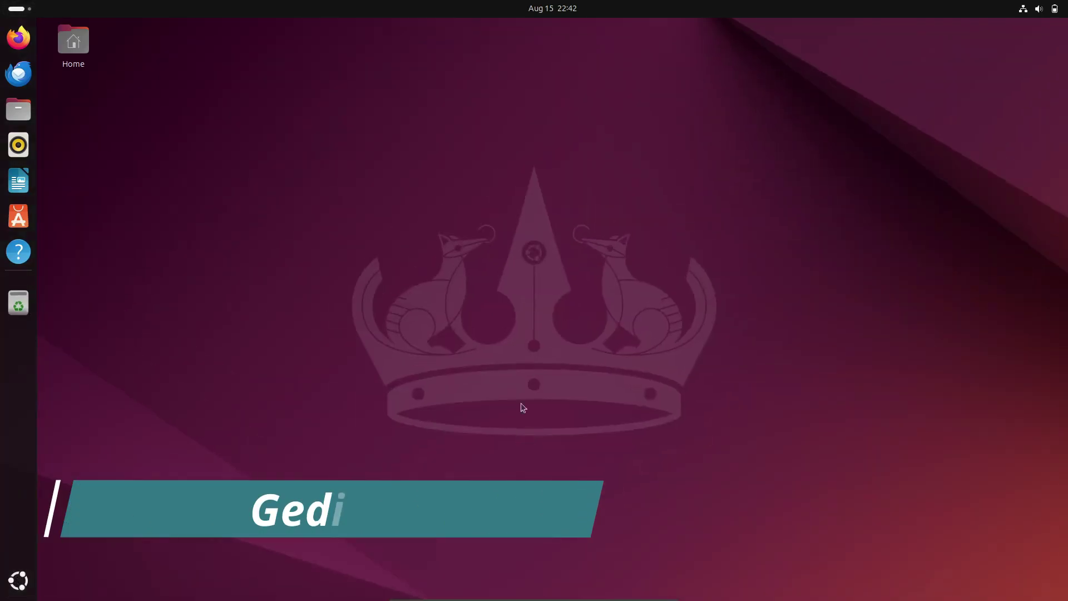
text(it)
Step: Launch gedit and view the About gedit dialog and its Credits before closing it
key(Return)
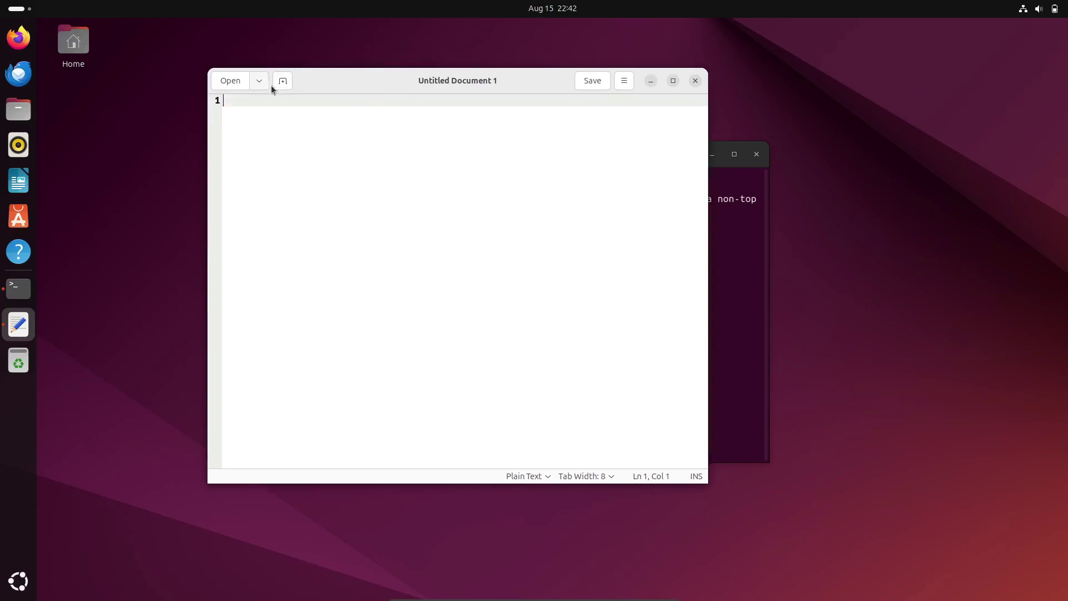
click(625, 81)
click(593, 333)
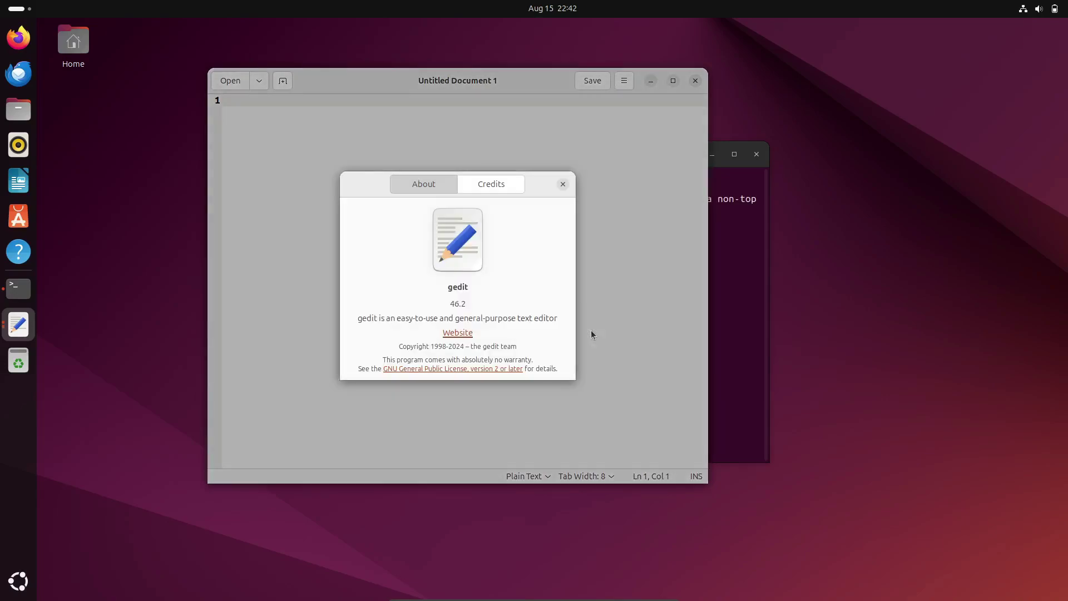
click(492, 183)
click(424, 185)
click(562, 183)
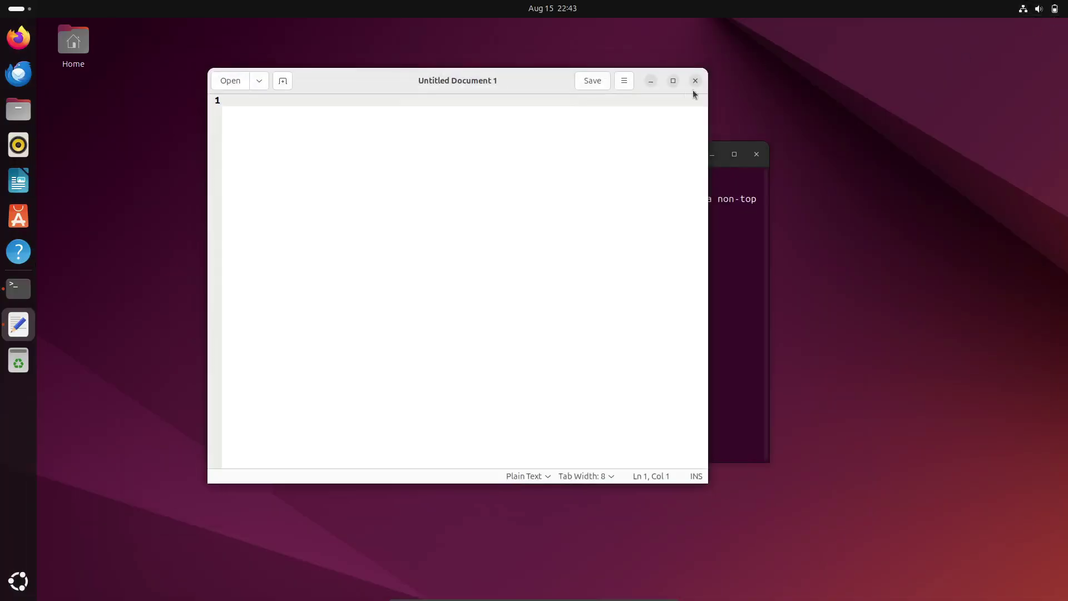
Step: Explore gedit's View options, side panel toggle and Document Statistics tool
key(F10)
click(615, 252)
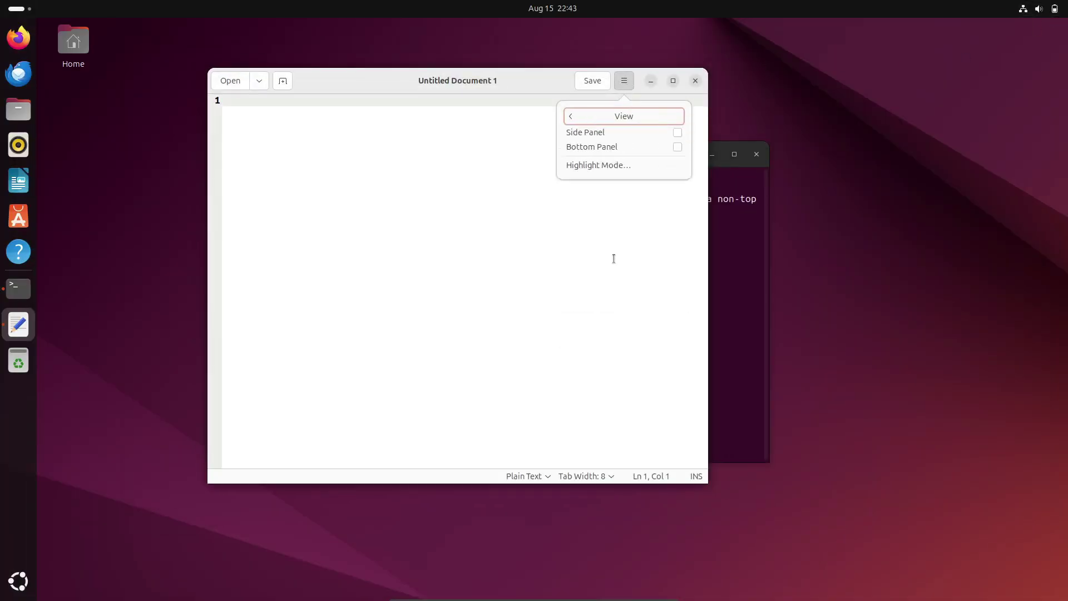
double_click(654, 135)
key(Escape)
key(F10)
click(593, 253)
key(Left)
click(668, 264)
click(659, 185)
click(539, 180)
Step: In Preferences, toggle the right margin and select the Cobalt colour scheme
click(624, 80)
click(622, 285)
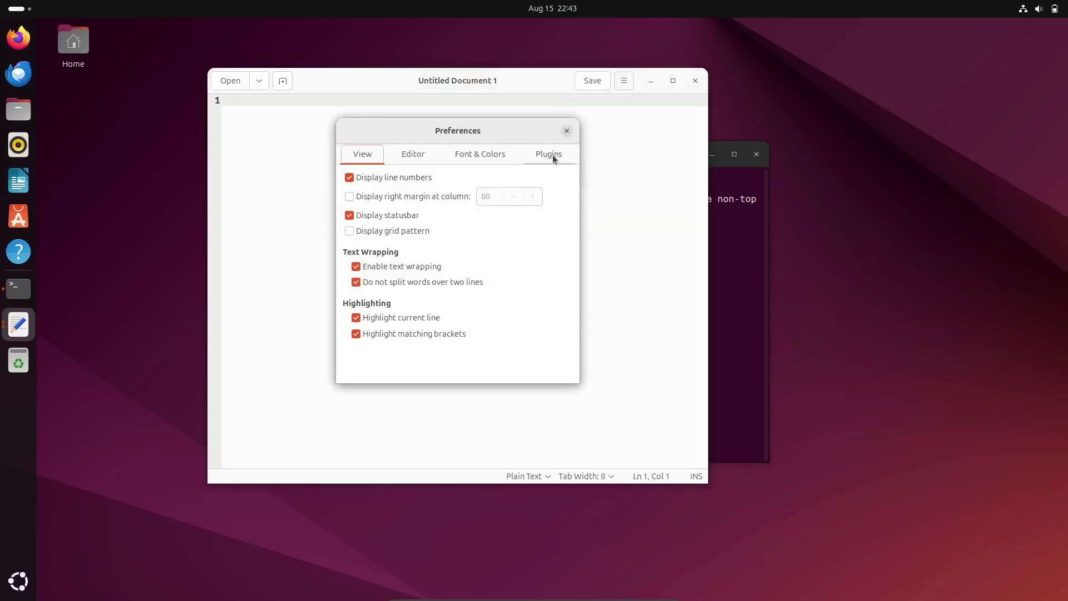
click(377, 197)
click(405, 160)
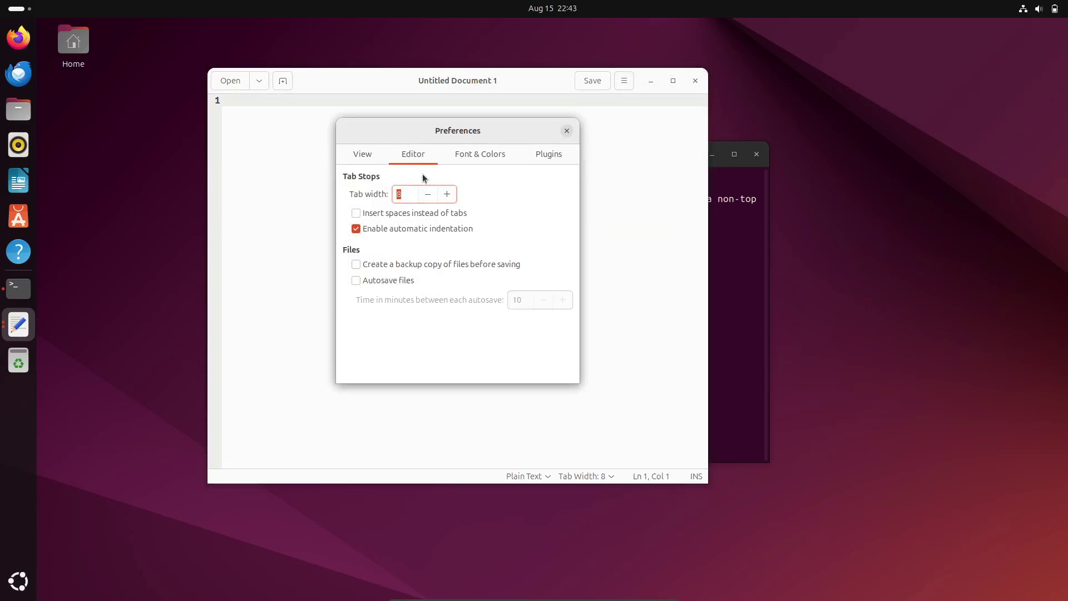
click(489, 159)
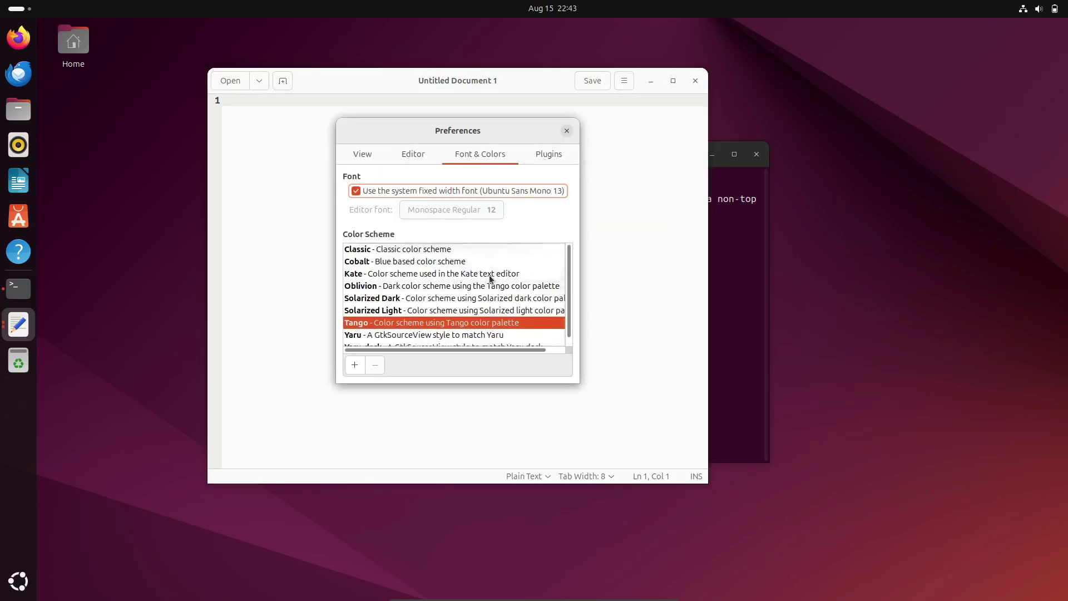
key(Down)
key(Down)
key(Down)
key(Down)
key(Down)
key(Down)
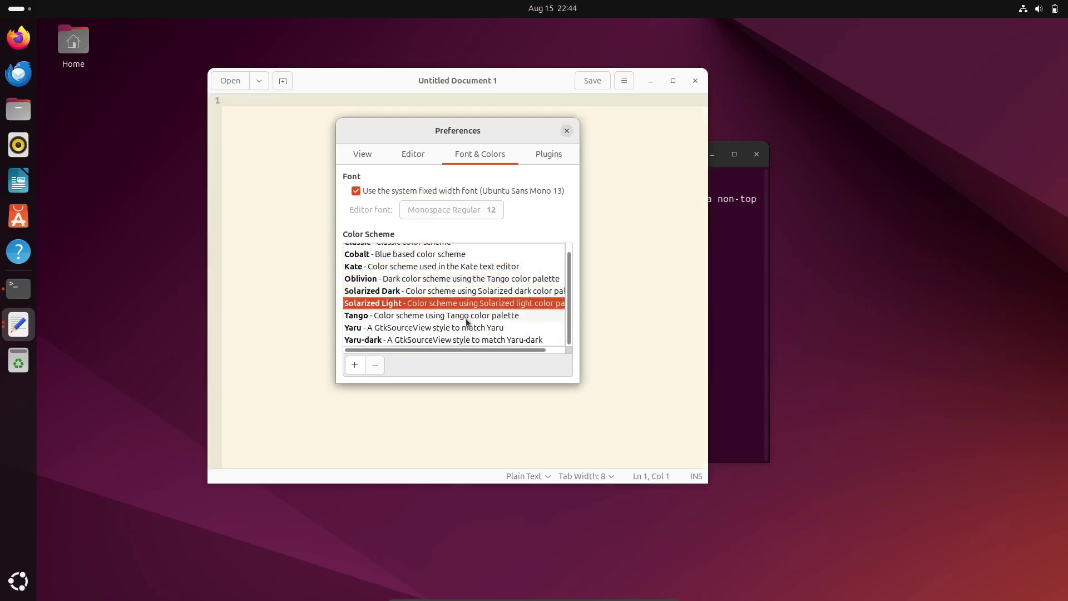
key(Down)
key(Down)
key(Down)
scroll(455, 285, up, 1)
click(456, 273)
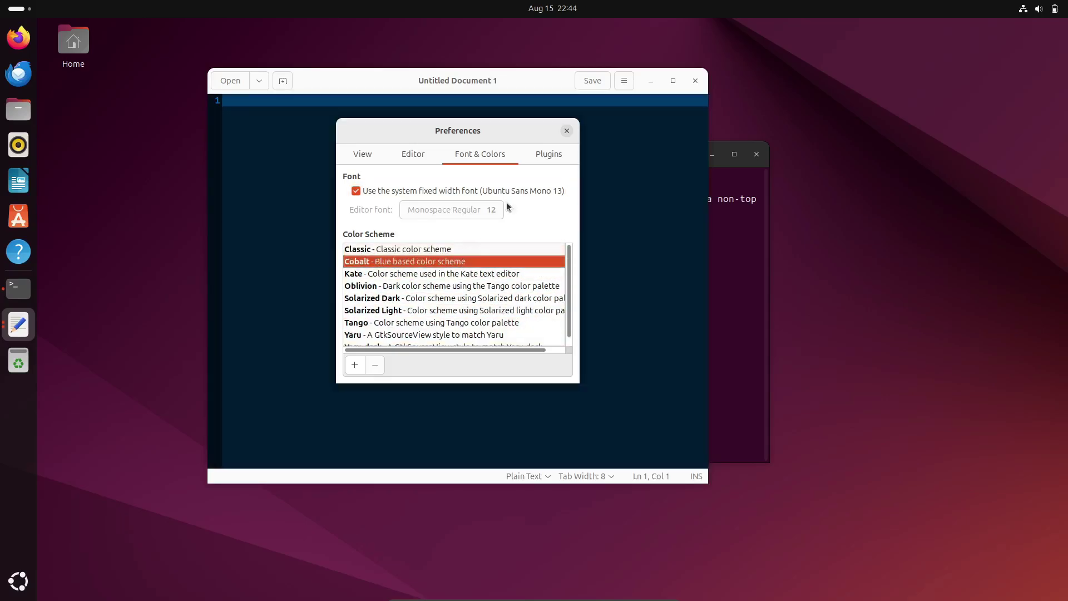
Step: Browse plugins, enabling Python Console and viewing External Tools info, then close Preferences
click(548, 154)
scroll(470, 225, down, 2)
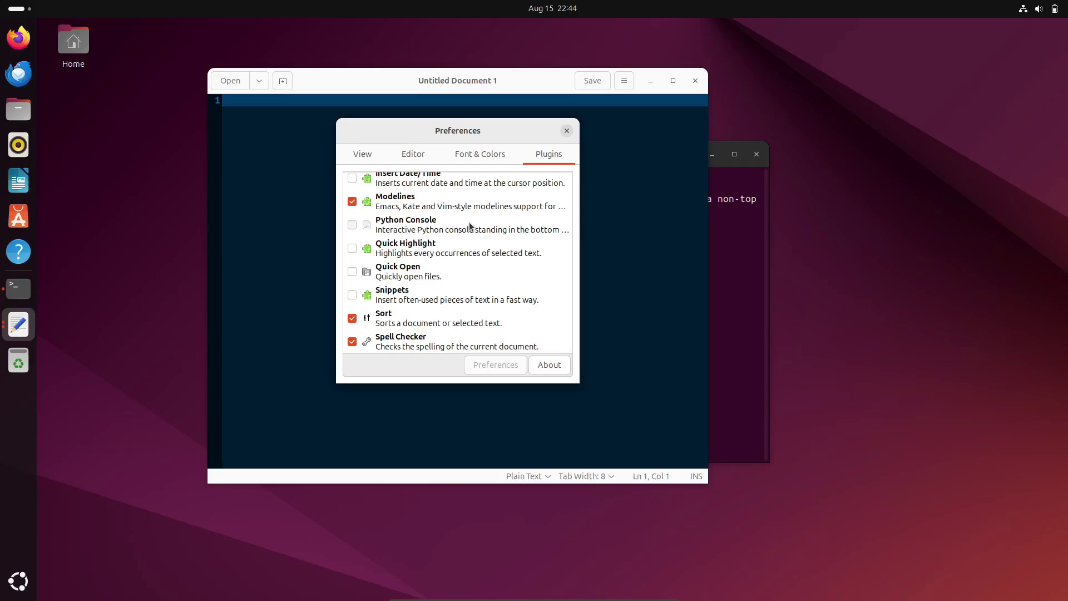
click(351, 225)
scroll(350, 226, up, 2)
click(353, 208)
scroll(480, 310, down, 2)
click(549, 365)
click(489, 154)
click(562, 153)
click(567, 131)
click(234, 84)
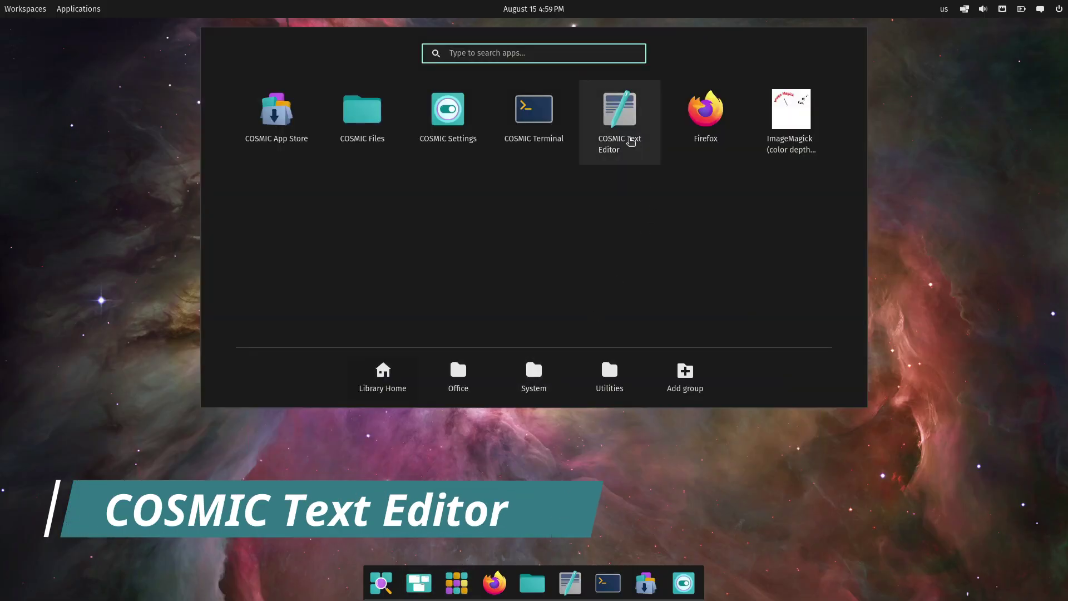
Step: Launch COSMIC Text Editor, check the File menu and show About COSMIC Text Editor
click(630, 141)
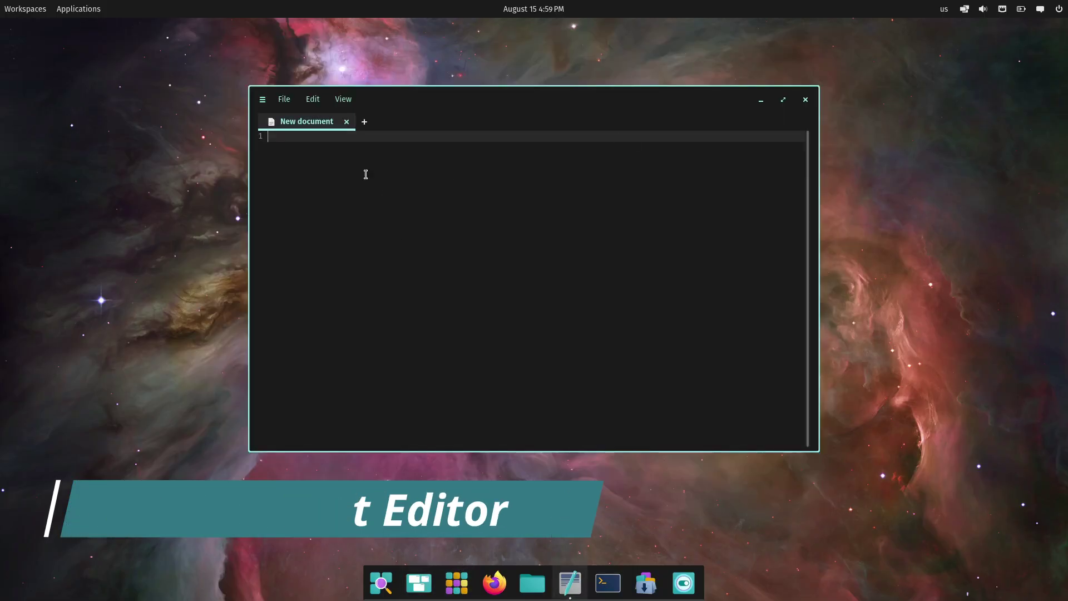
click(284, 98)
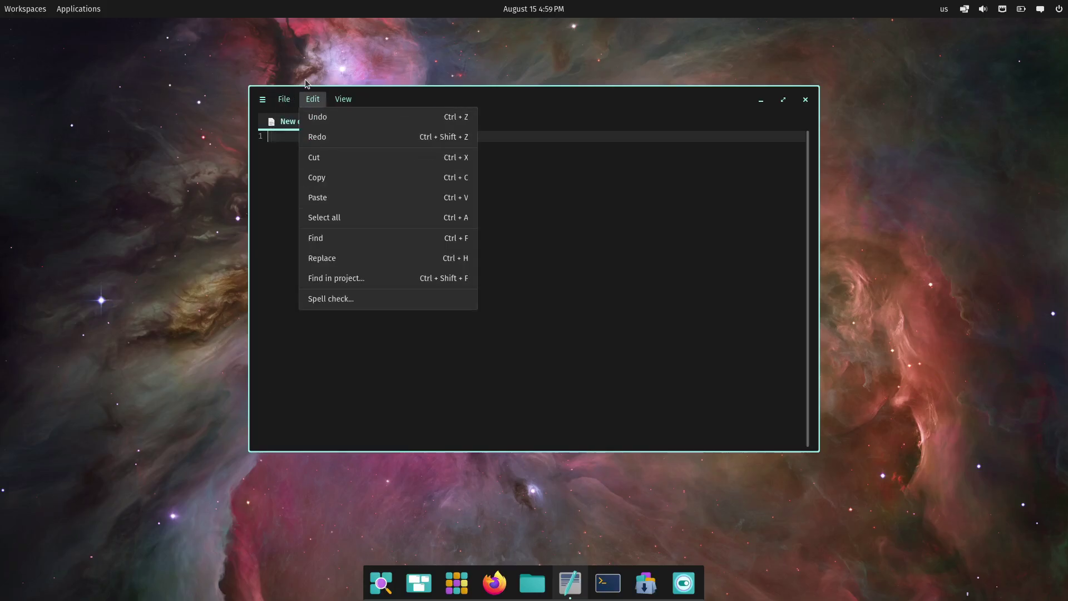
mouse_move(342, 99)
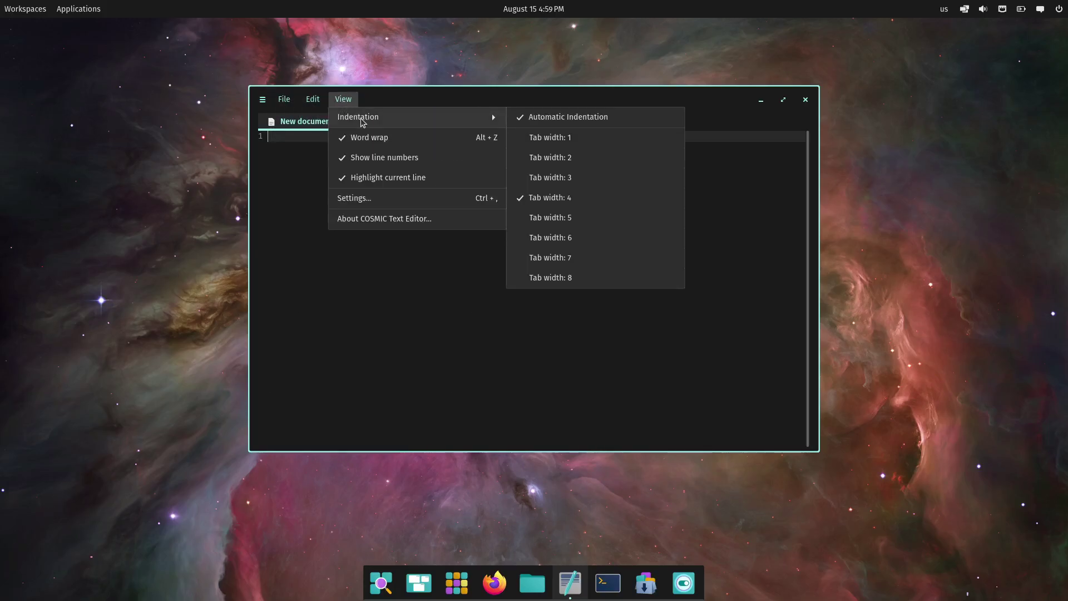
click(380, 218)
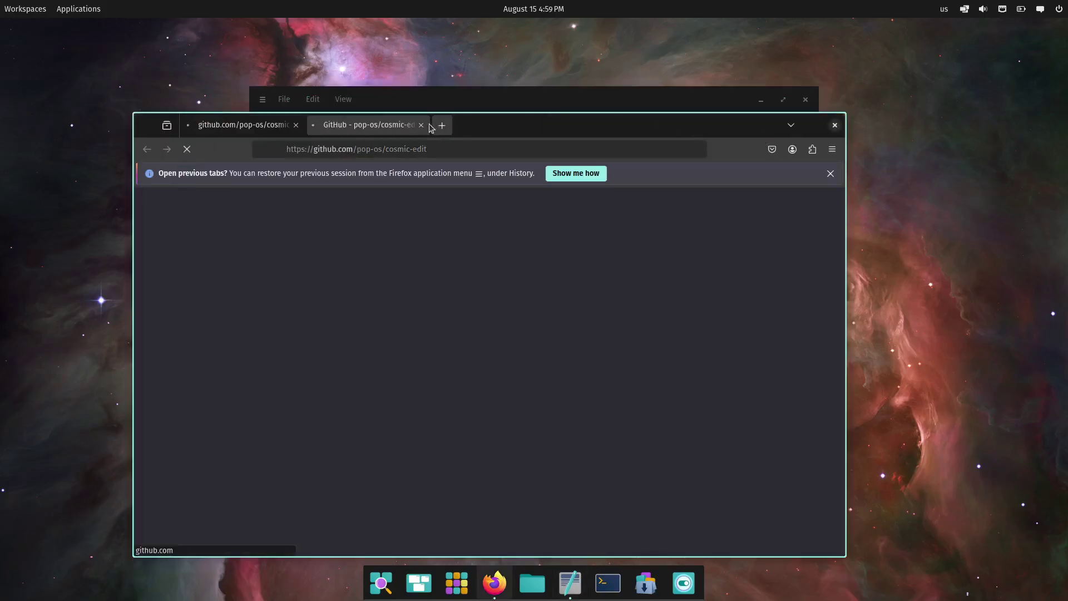
Step: Dismiss the extra tab and default-browser prompt, browse cosmic-edit commits, then close Firefox
click(422, 126)
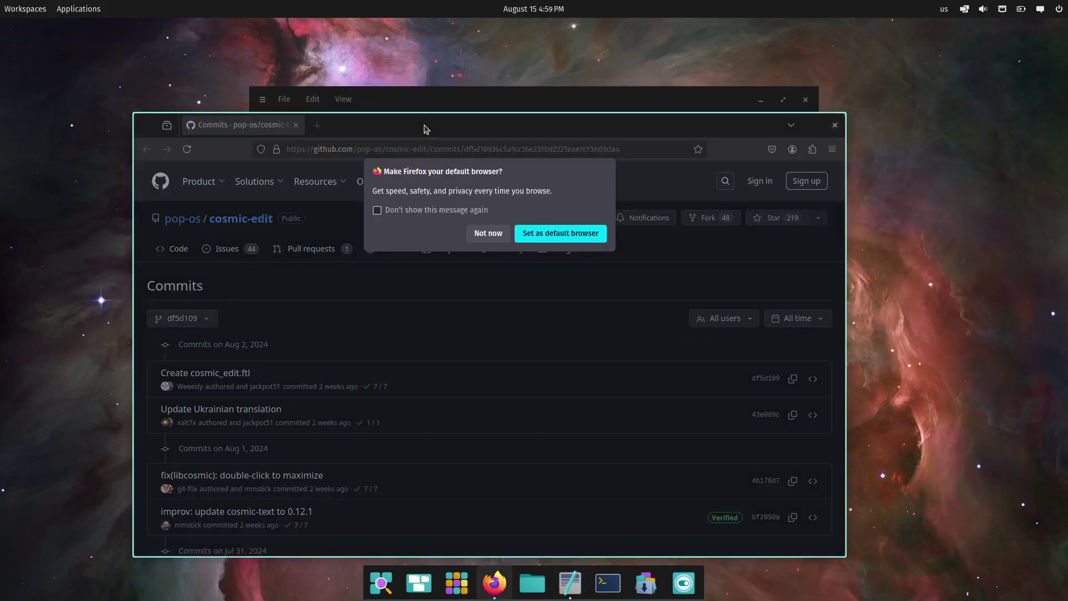
click(487, 232)
scroll(470, 267, down, 3)
scroll(463, 261, down, 5)
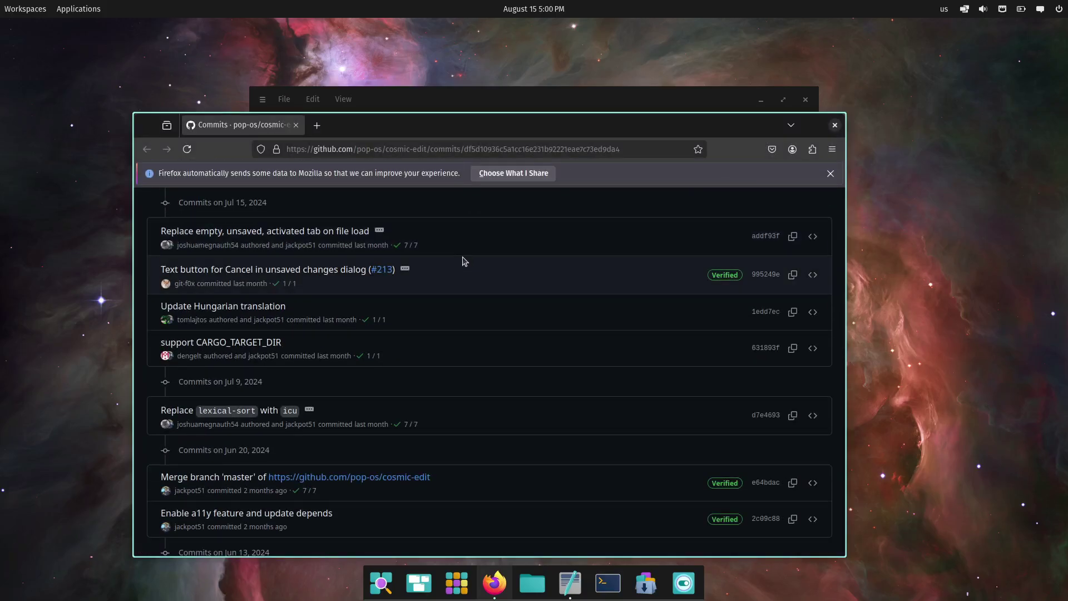
scroll(467, 251, down, 5)
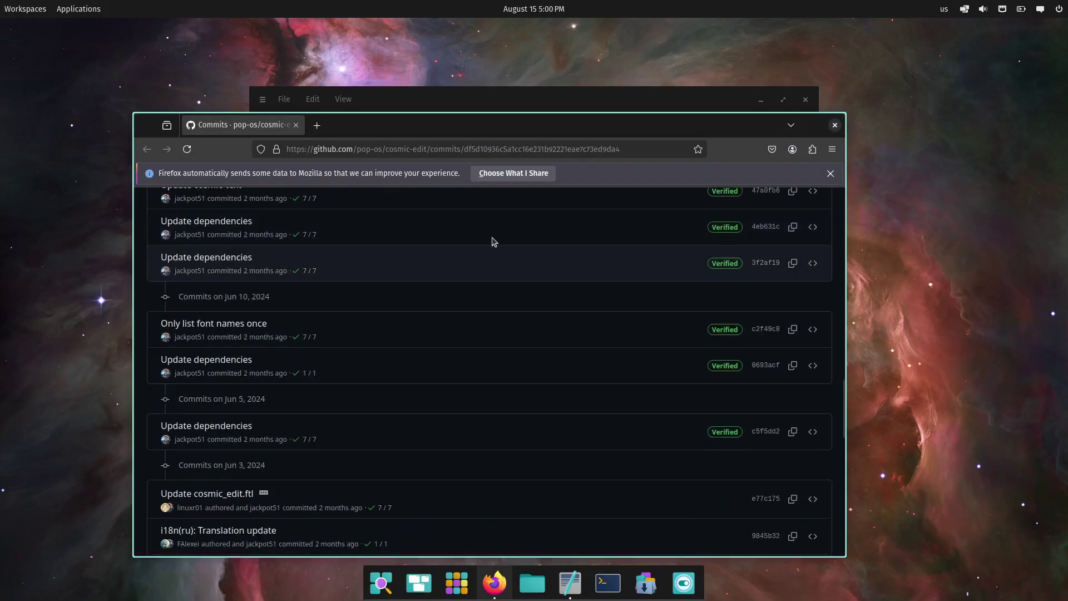
click(836, 125)
click(266, 102)
Step: Open the editor Settings and set the interface theme to Match desktop
click(769, 137)
click(342, 100)
click(389, 196)
click(736, 191)
click(730, 234)
click(748, 191)
click(747, 254)
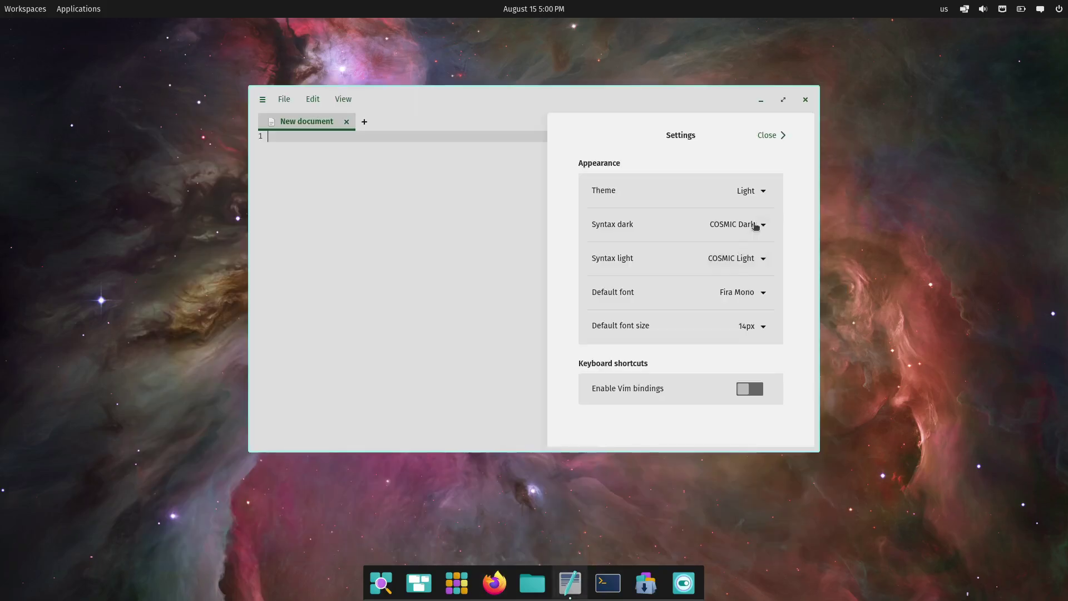
click(754, 214)
click(744, 223)
Step: Keep COSMIC Dark as the dark syntax theme and set the default font size to 13px
click(740, 287)
click(739, 225)
click(740, 246)
click(744, 226)
click(751, 269)
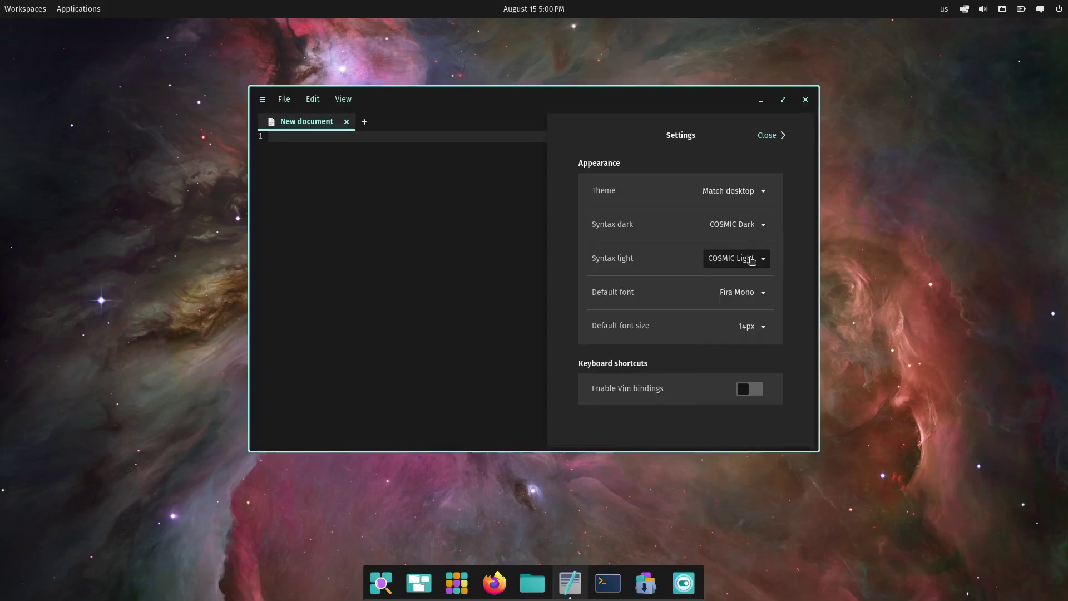
click(739, 293)
click(747, 326)
click(754, 278)
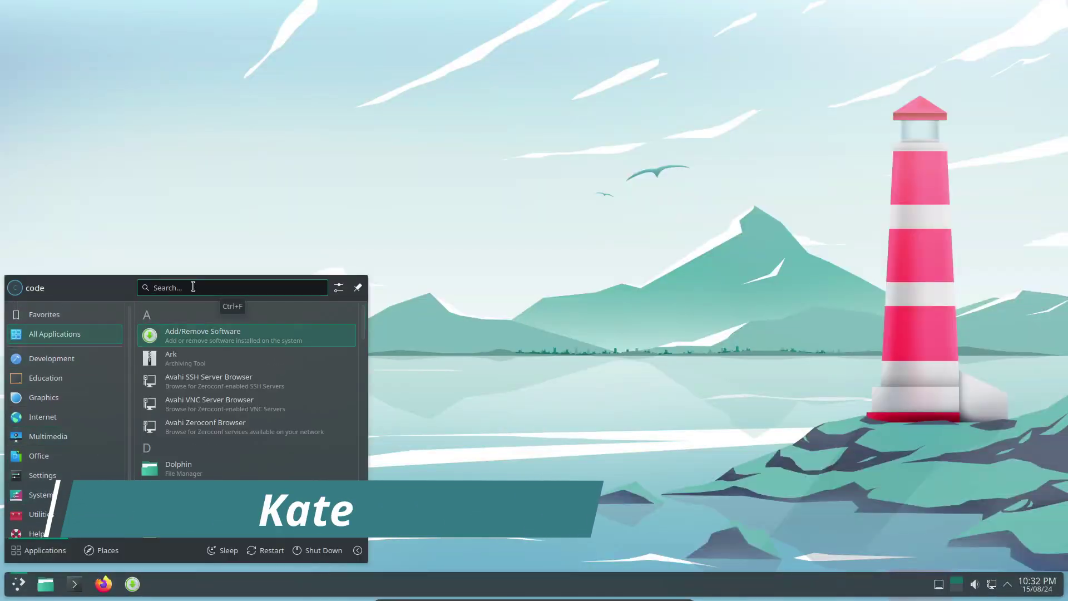
text(kate)
Step: Launch Kate, restore it to a smaller window, then resize and reposition it
key(Return)
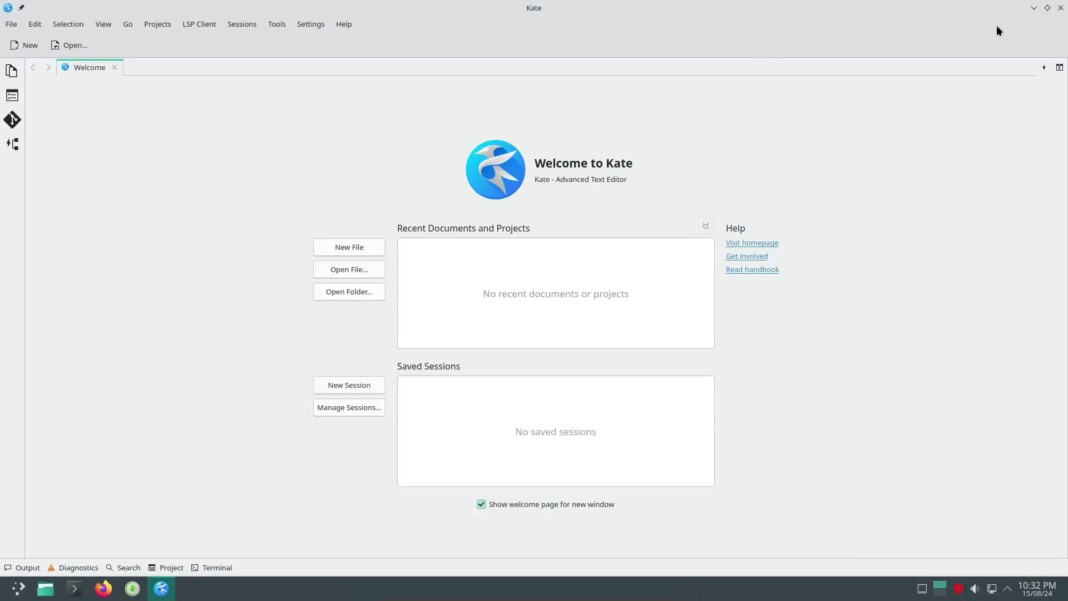
click(1047, 7)
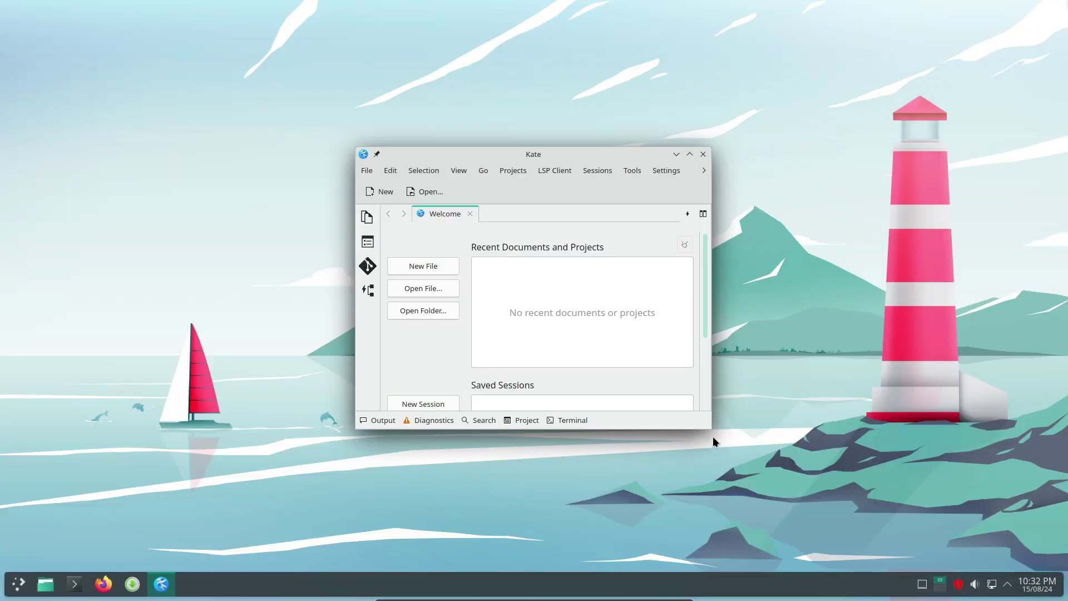
drag(714, 425, 997, 551)
drag(739, 150, 618, 103)
Step: Show About Kate, viewing its Libraries and Thanks pages before closing it
click(581, 121)
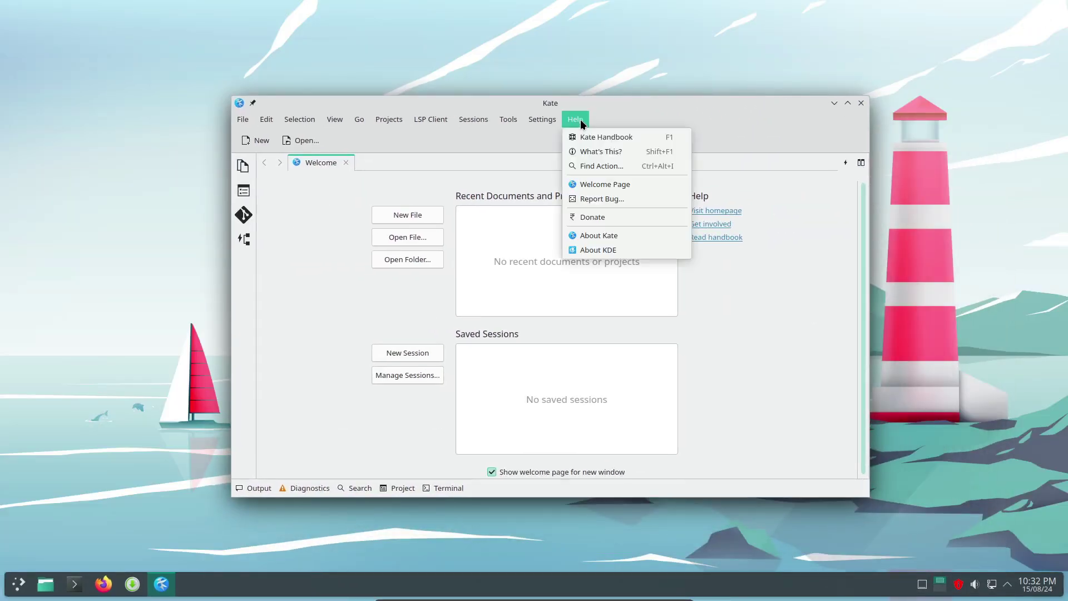
click(617, 233)
click(473, 148)
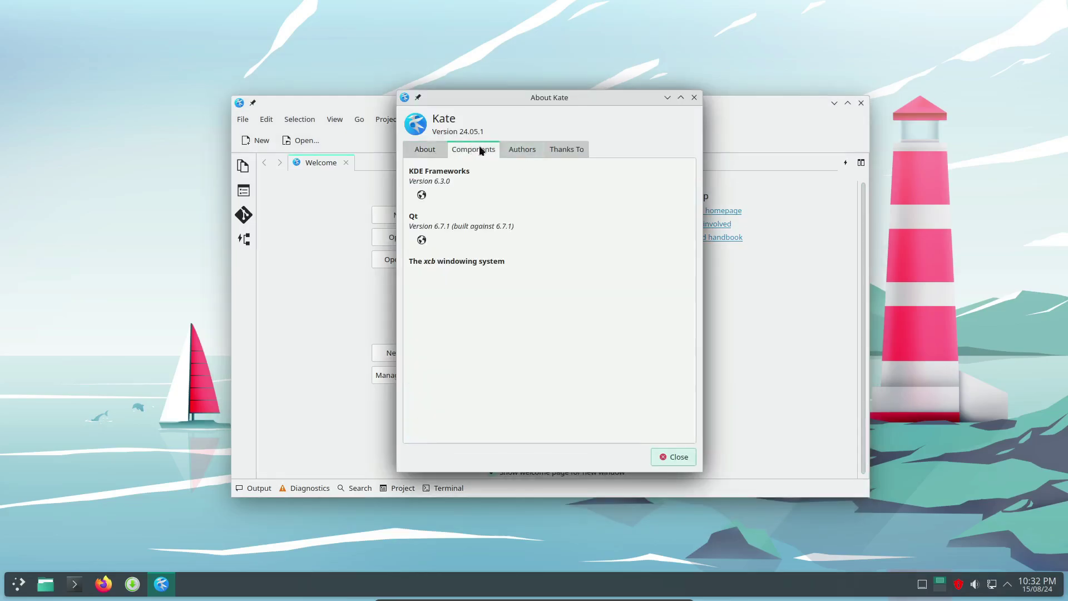
click(567, 149)
click(425, 148)
click(674, 457)
Step: Browse the File and Edit commands and try a dark then a light colour scheme
click(258, 122)
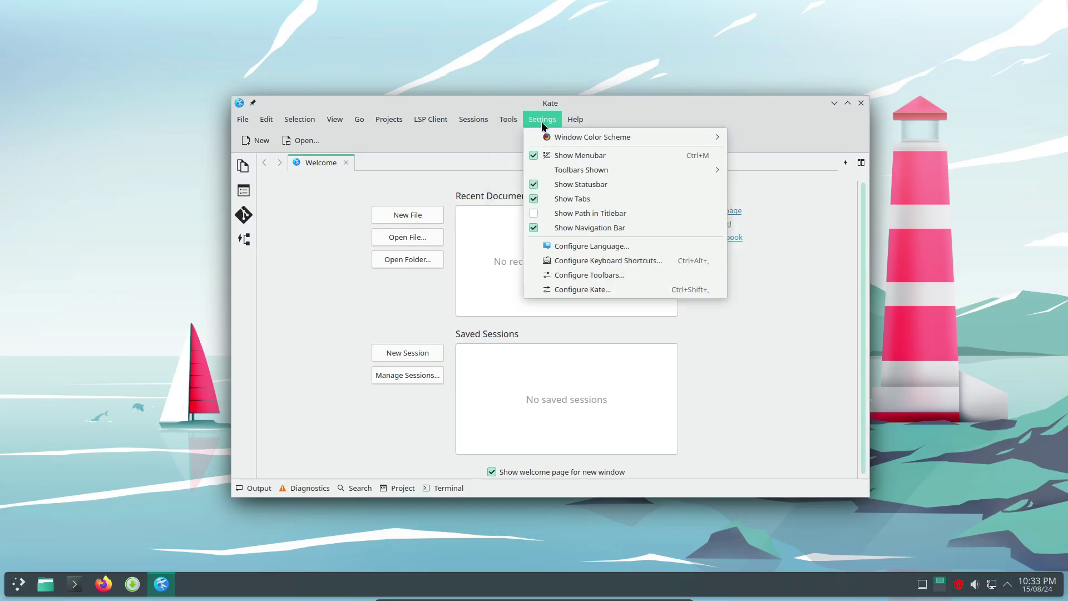
click(764, 151)
click(776, 182)
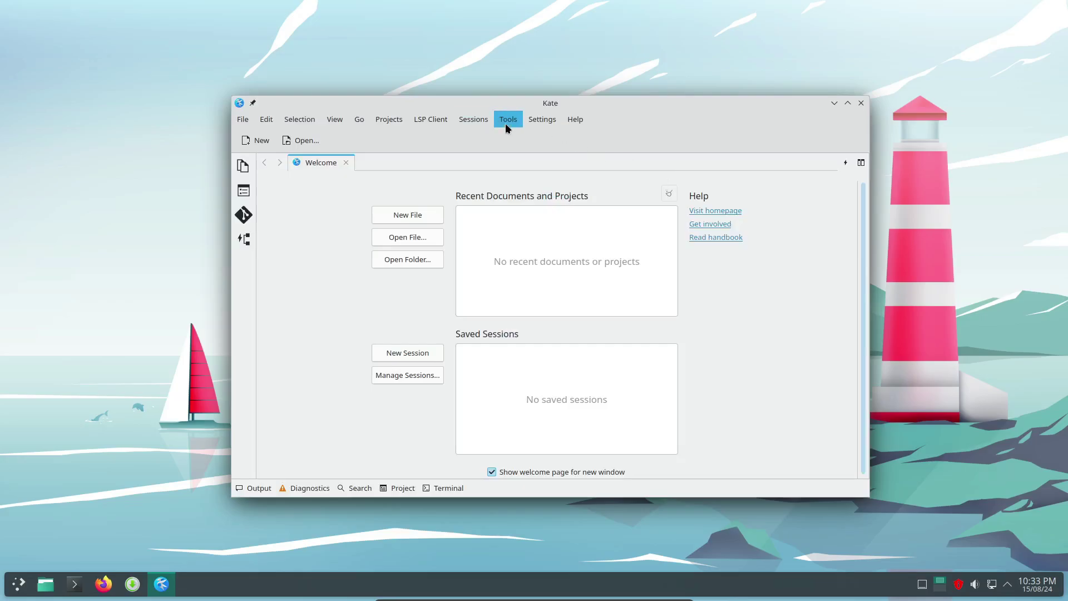
Step: In Configure Kate, preview the Atom One Dark theme, then view Editing's navigation options
click(541, 119)
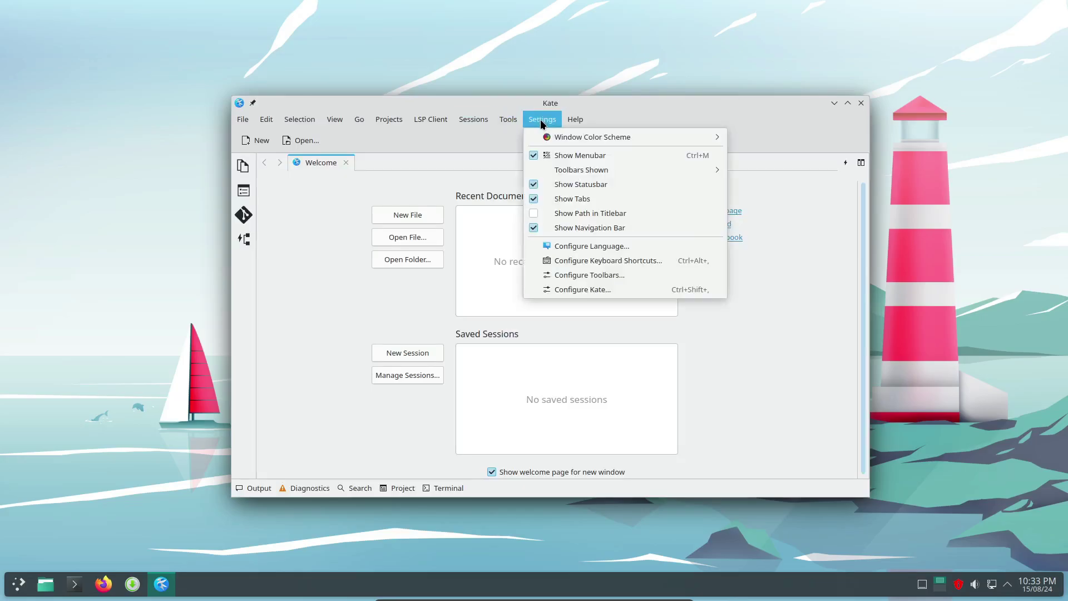
click(597, 288)
click(266, 147)
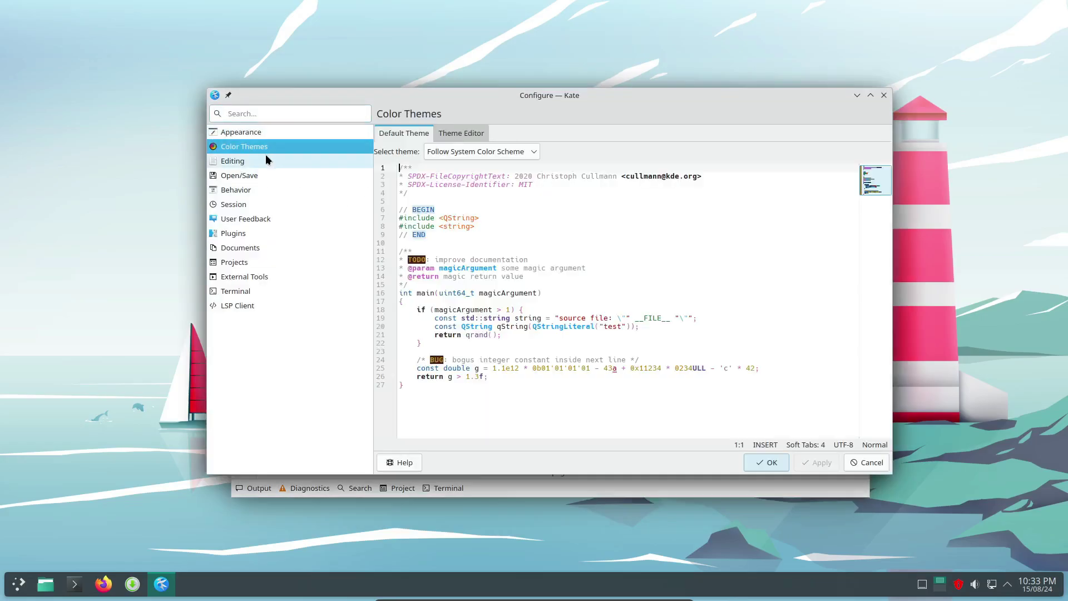
click(461, 132)
click(405, 133)
click(482, 151)
click(467, 185)
scroll(487, 149, down, 1)
scroll(486, 148, down, 1)
click(487, 150)
click(467, 222)
click(234, 161)
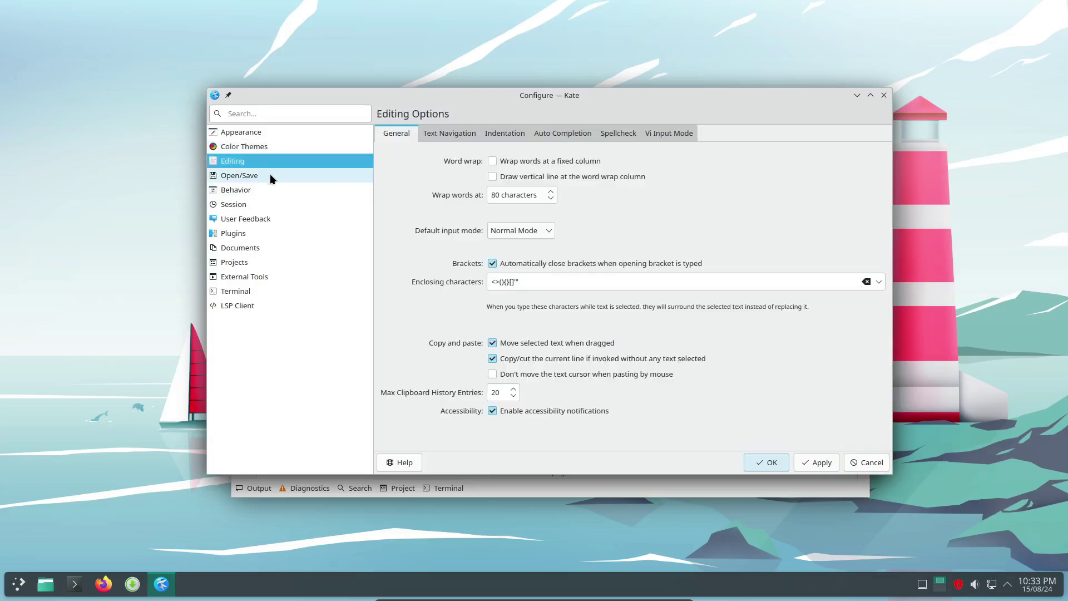
click(464, 134)
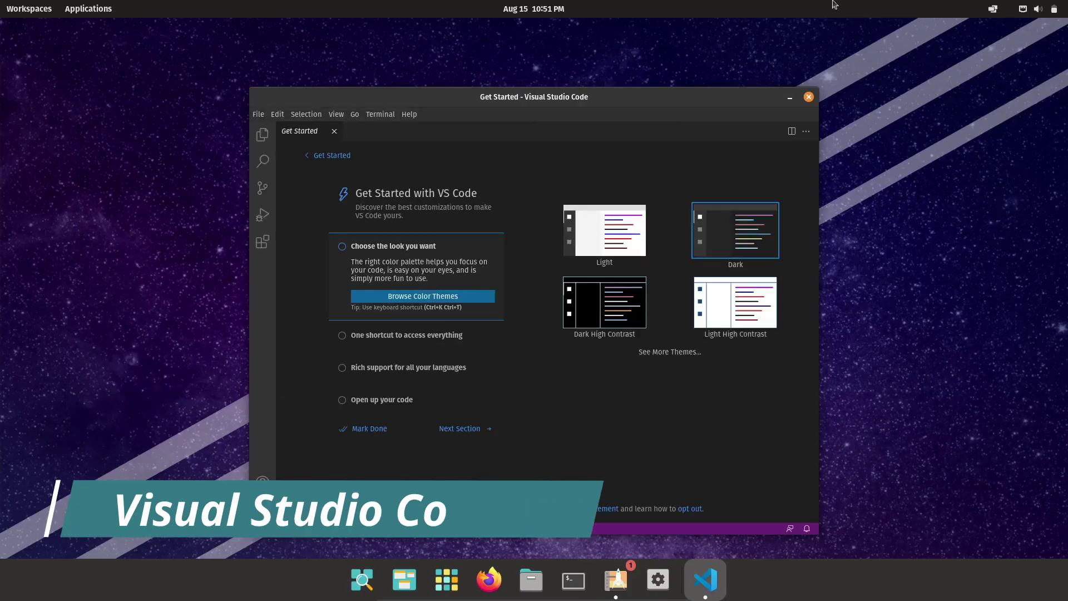
Step: Preview Light and High Contrast themes on Get Started, then settle on Dark
drag(539, 100, 538, 76)
click(606, 217)
click(618, 285)
click(717, 293)
click(742, 221)
click(635, 217)
click(760, 212)
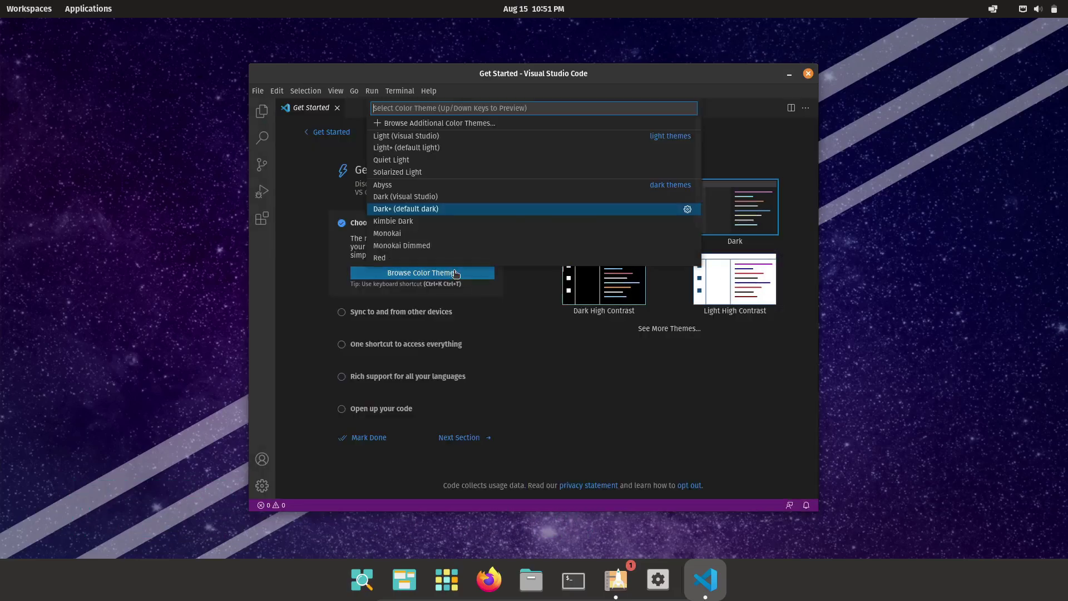
key(Escape)
Step: Expand the command palette and open-code walkthrough steps, and show the Explorer sidebar
click(400, 344)
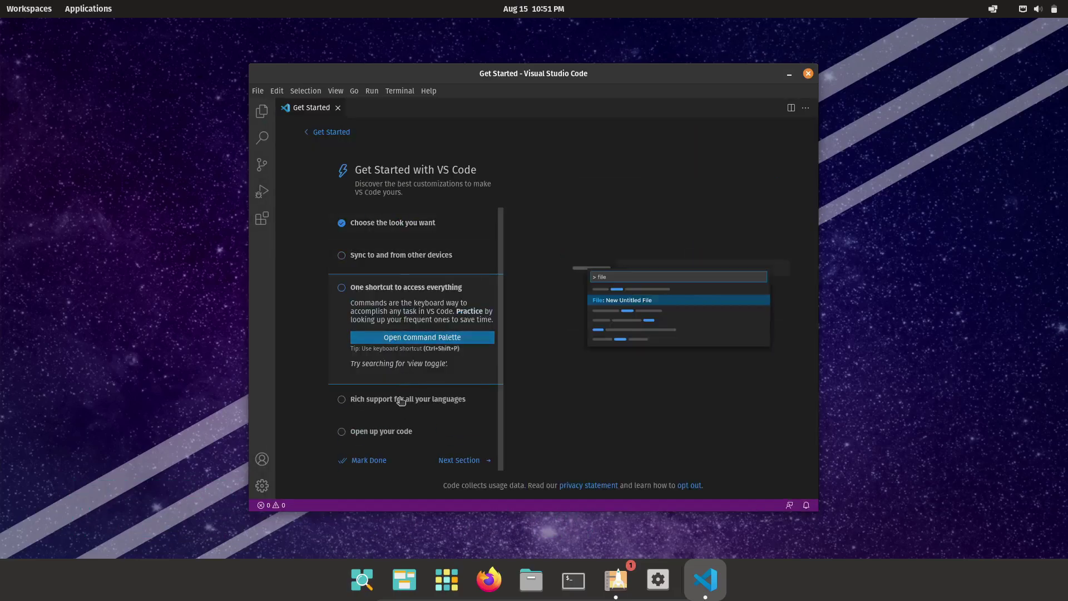
click(382, 431)
click(262, 111)
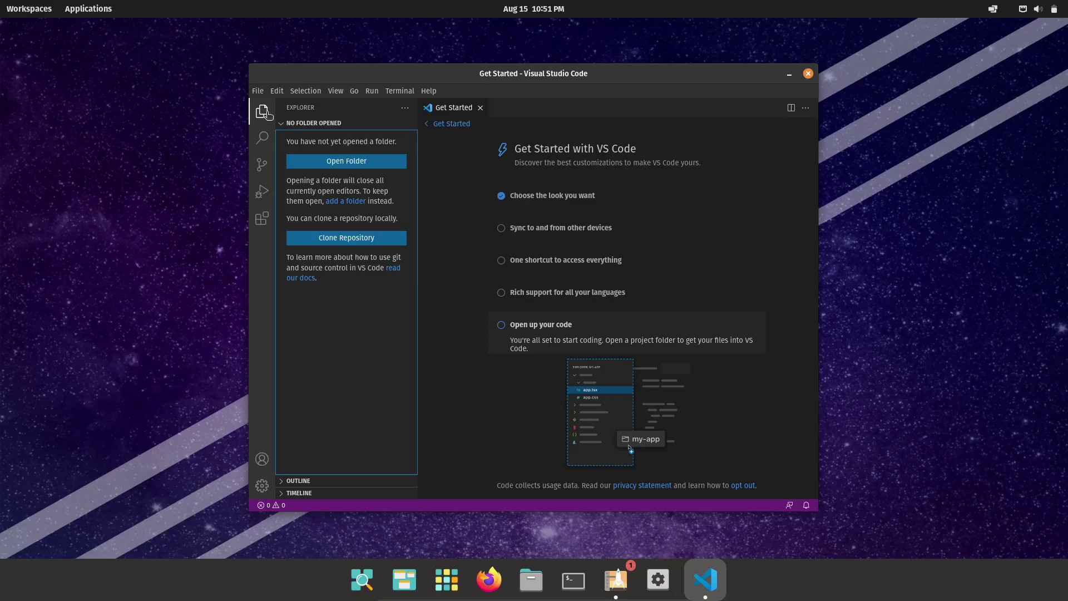
click(276, 91)
mouse_move(257, 91)
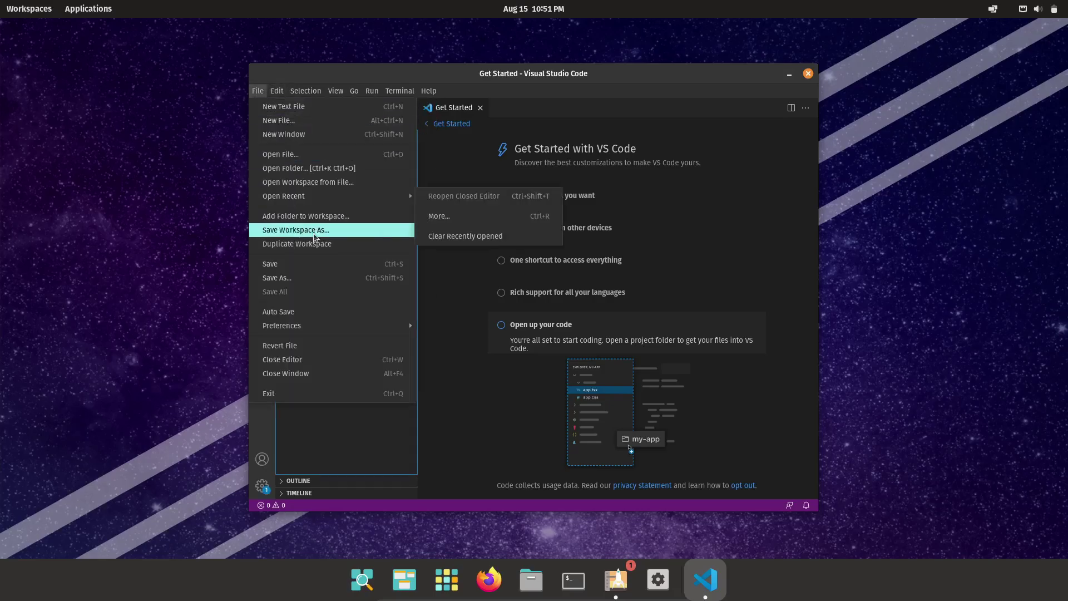
Step: Open Settings and browse the Text Editor and Workbench sections, including Cursor and Breadcrumbs
click(468, 326)
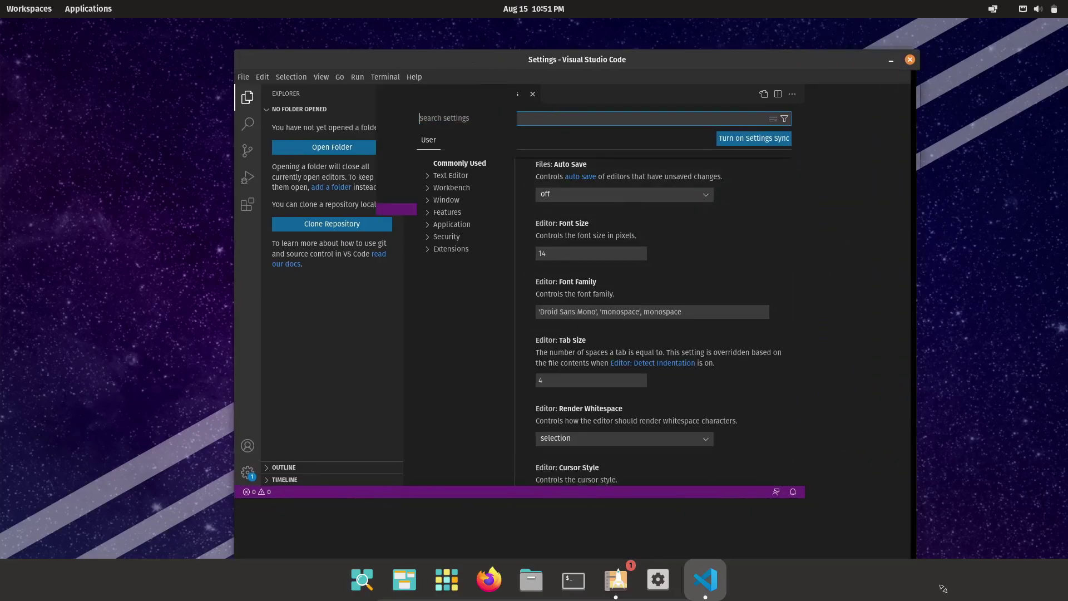
drag(487, 43, 462, 23)
scroll(746, 214, down, 3)
scroll(745, 215, down, 4)
scroll(726, 202, up, 7)
click(416, 147)
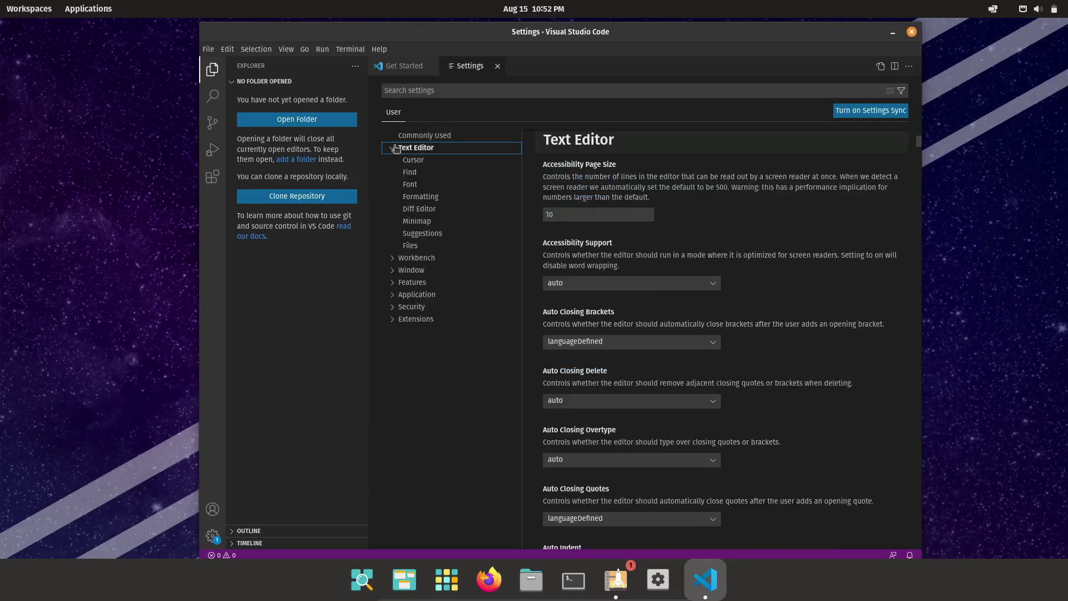
click(410, 172)
click(414, 196)
click(395, 147)
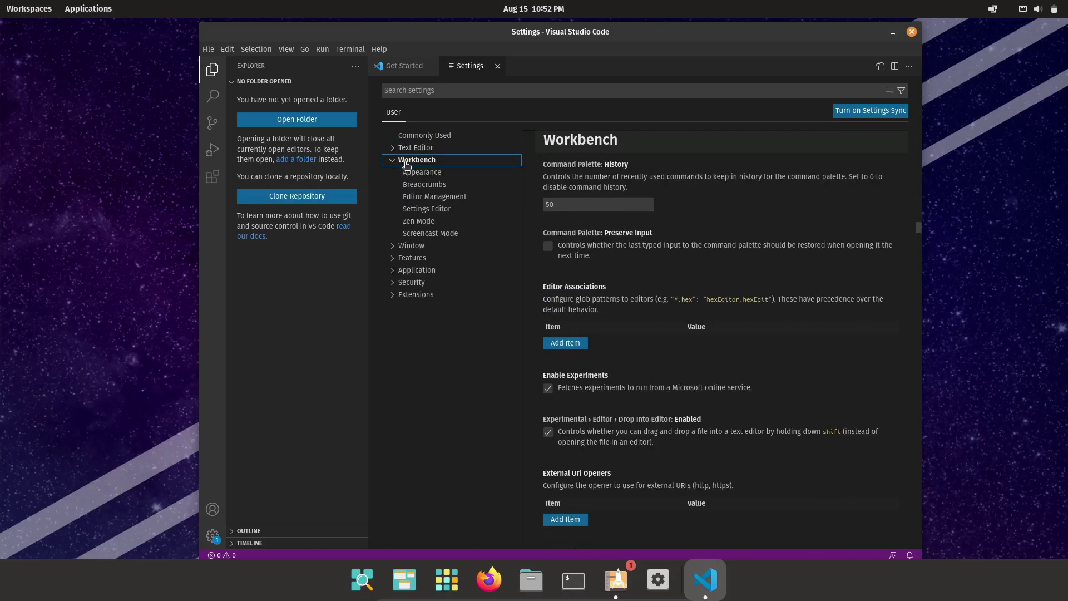
click(431, 173)
click(433, 184)
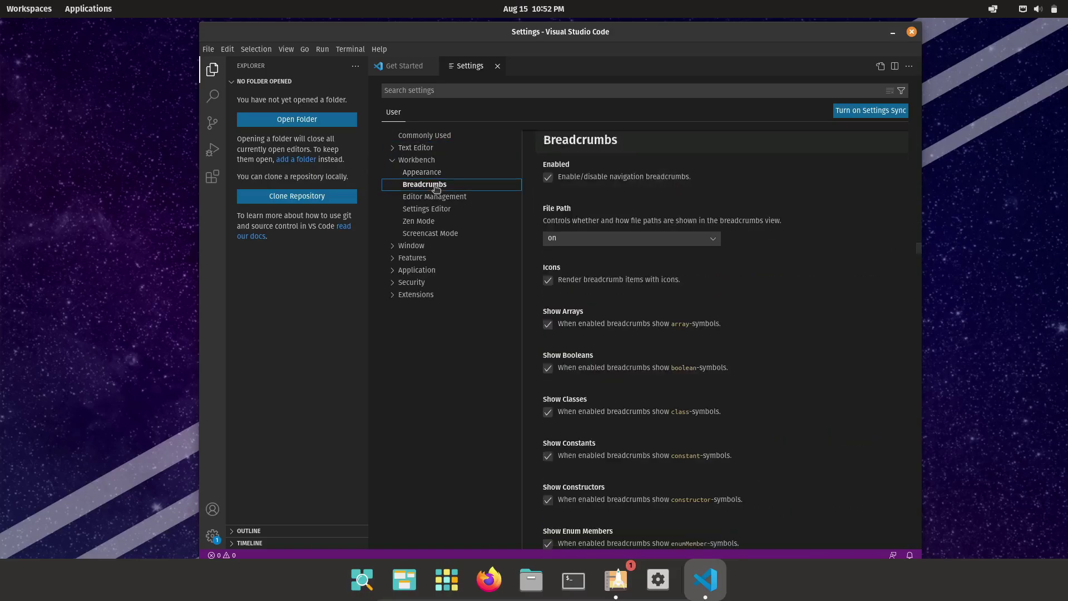
click(428, 207)
click(393, 160)
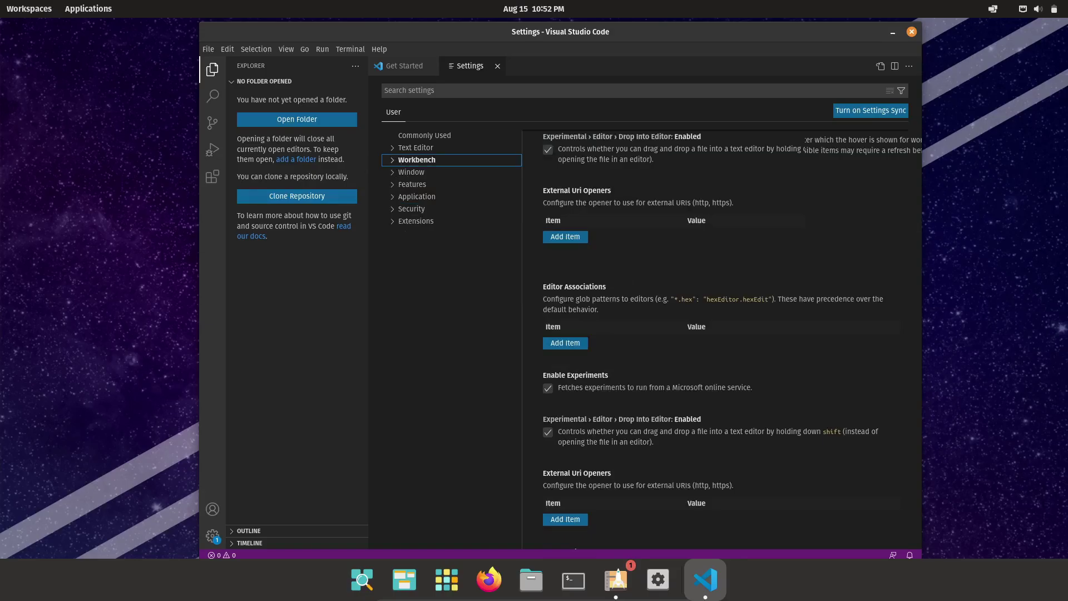
Step: Browse the Window, Features, Search, Extensions and Application settings sections
click(418, 175)
click(415, 195)
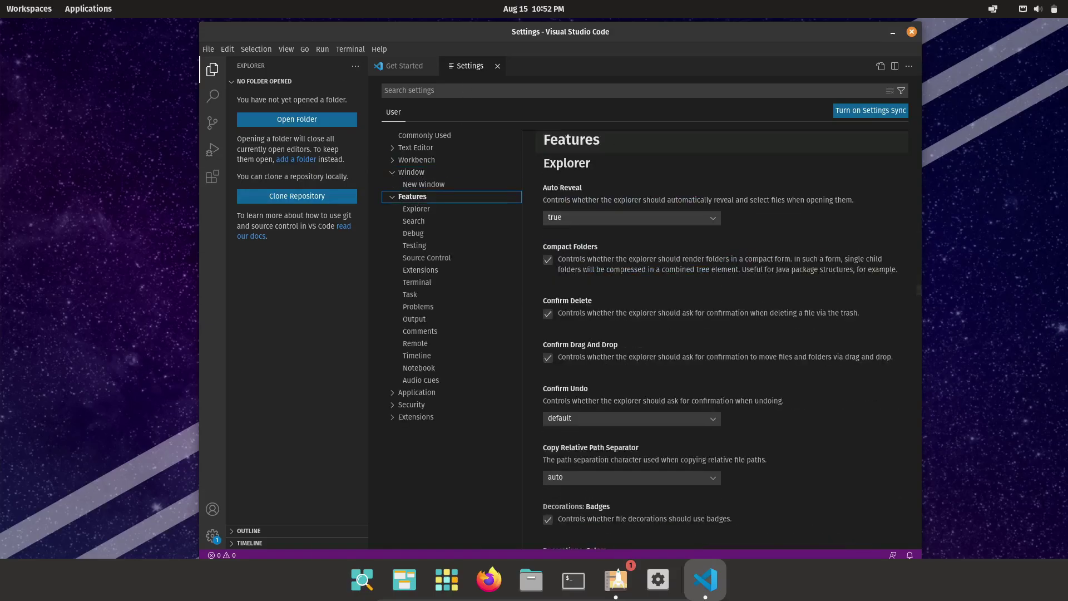
click(418, 221)
click(419, 270)
click(417, 392)
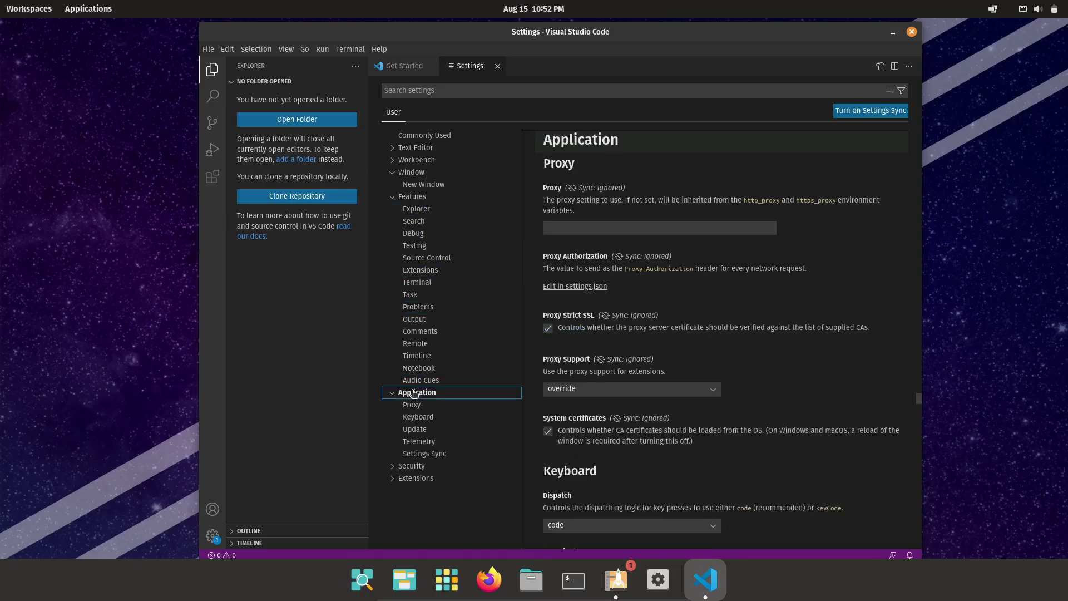
Step: Dismiss the folder picker, open the bottom panel with Ctrl+`, and view Output and Debug Console
click(296, 118)
click(270, 47)
click(378, 49)
key(ctrl+grave)
click(481, 417)
click(394, 417)
Step: Switch the panel to Terminal, check its options, and close the Settings tab with Ctrl+W
click(531, 417)
right_click(819, 416)
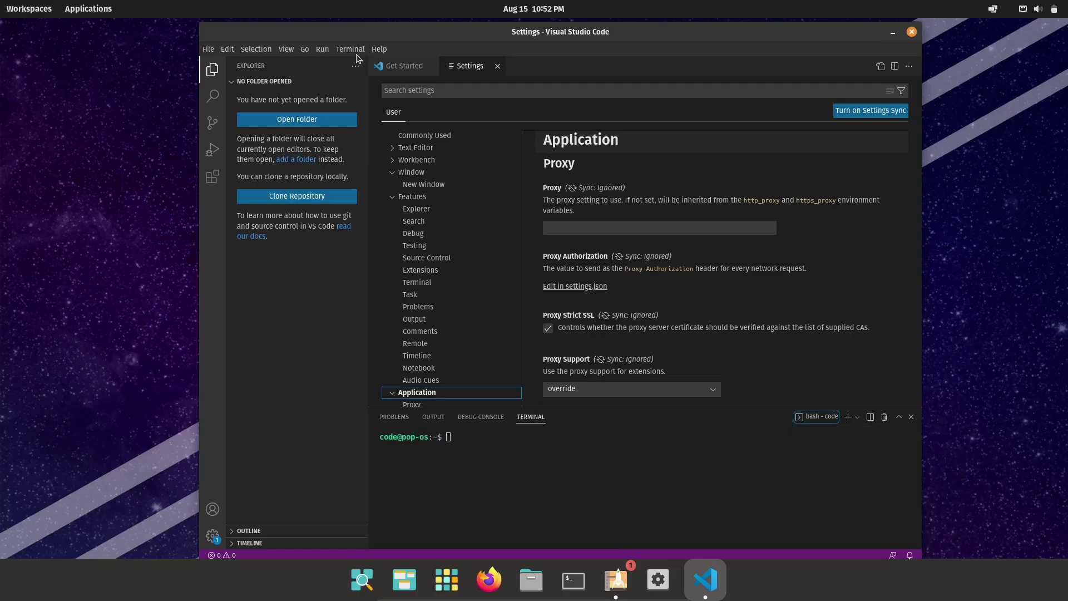
click(354, 50)
key(ctrl+w)
Step: View the Visual Studio Code About information from the Help menu, then close it
click(380, 49)
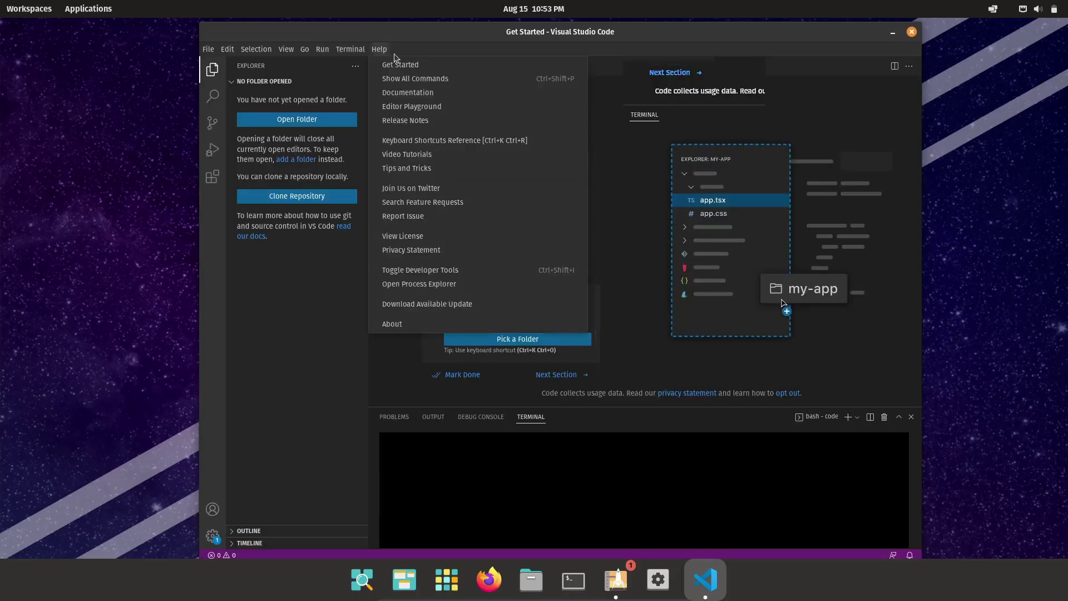
click(450, 325)
click(660, 294)
Step: Show the version 1.67 release notes beside a new empty editor group on the right
click(379, 49)
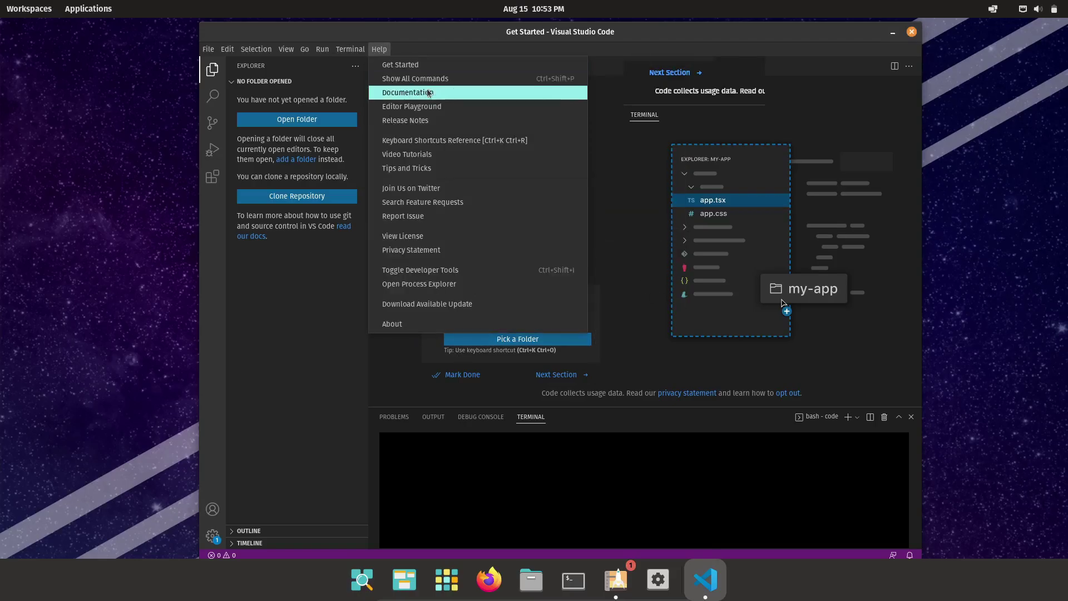
click(448, 120)
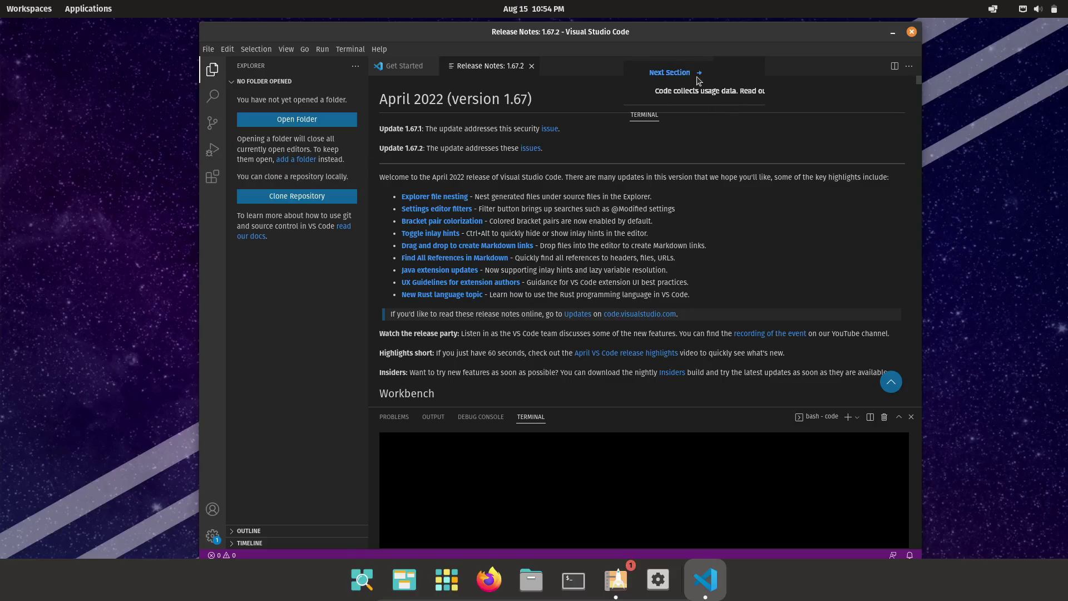
click(910, 65)
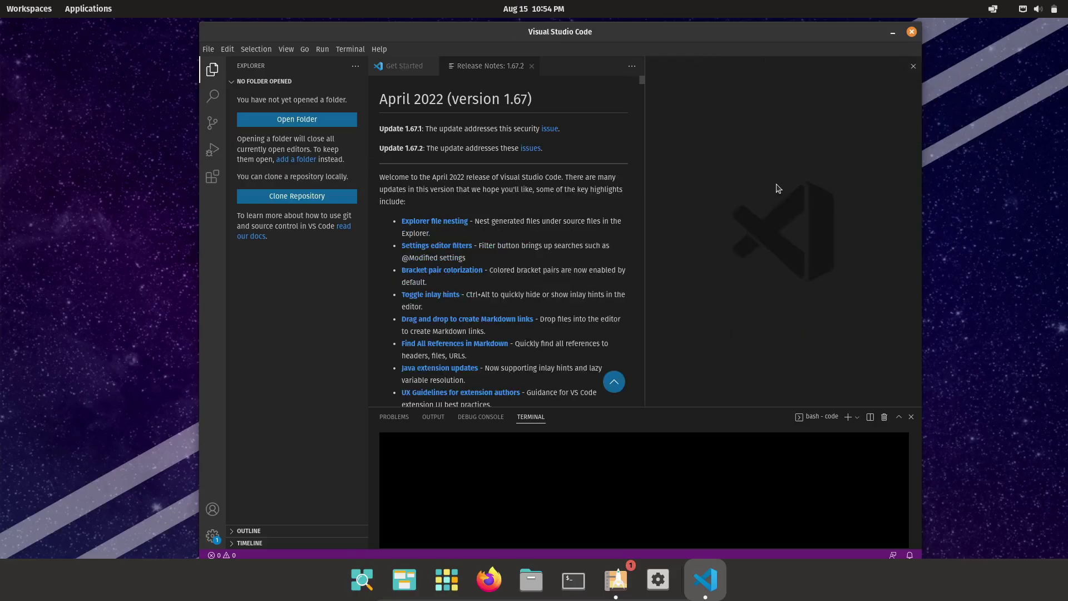